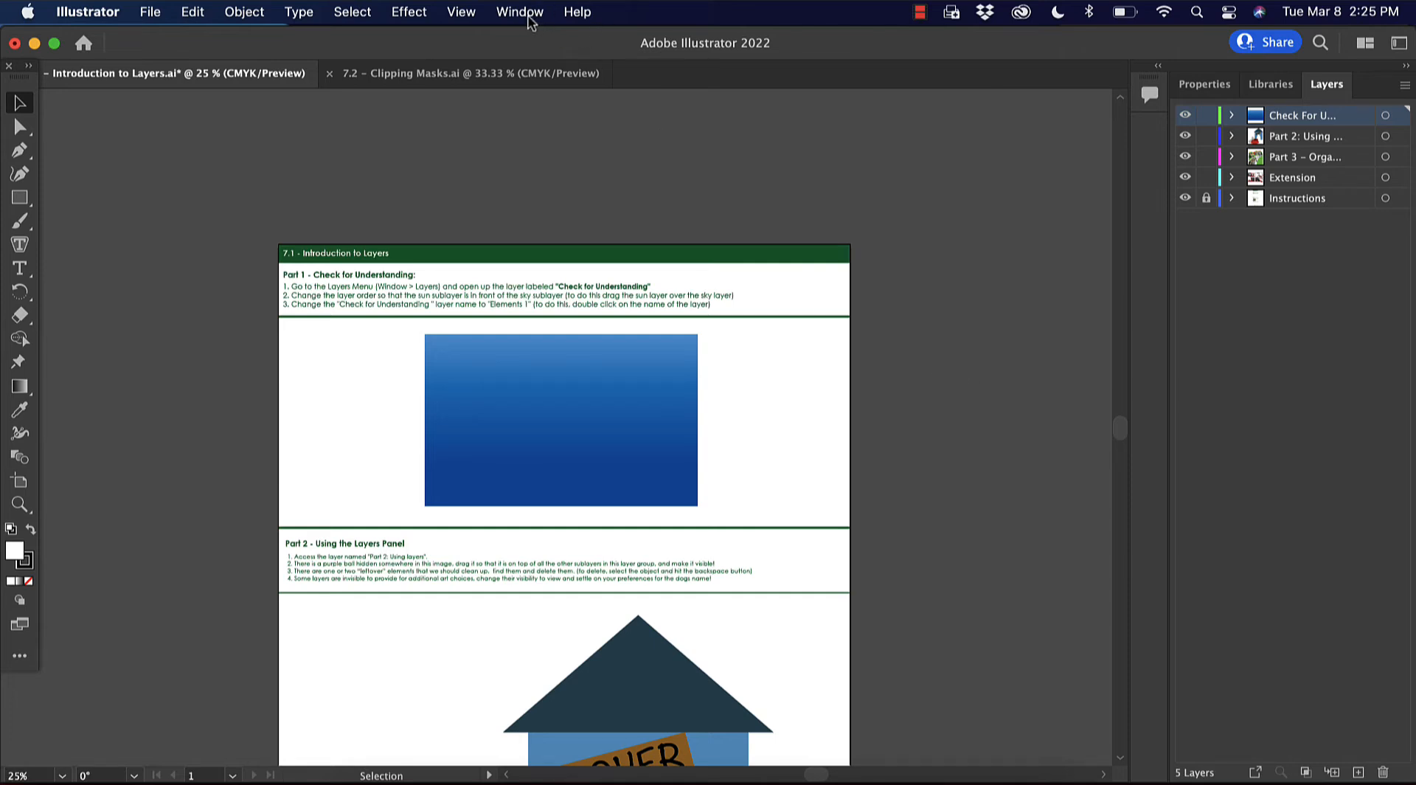
Check that the Layers panel is enabled among the available panels and bring it into view
click(529, 18)
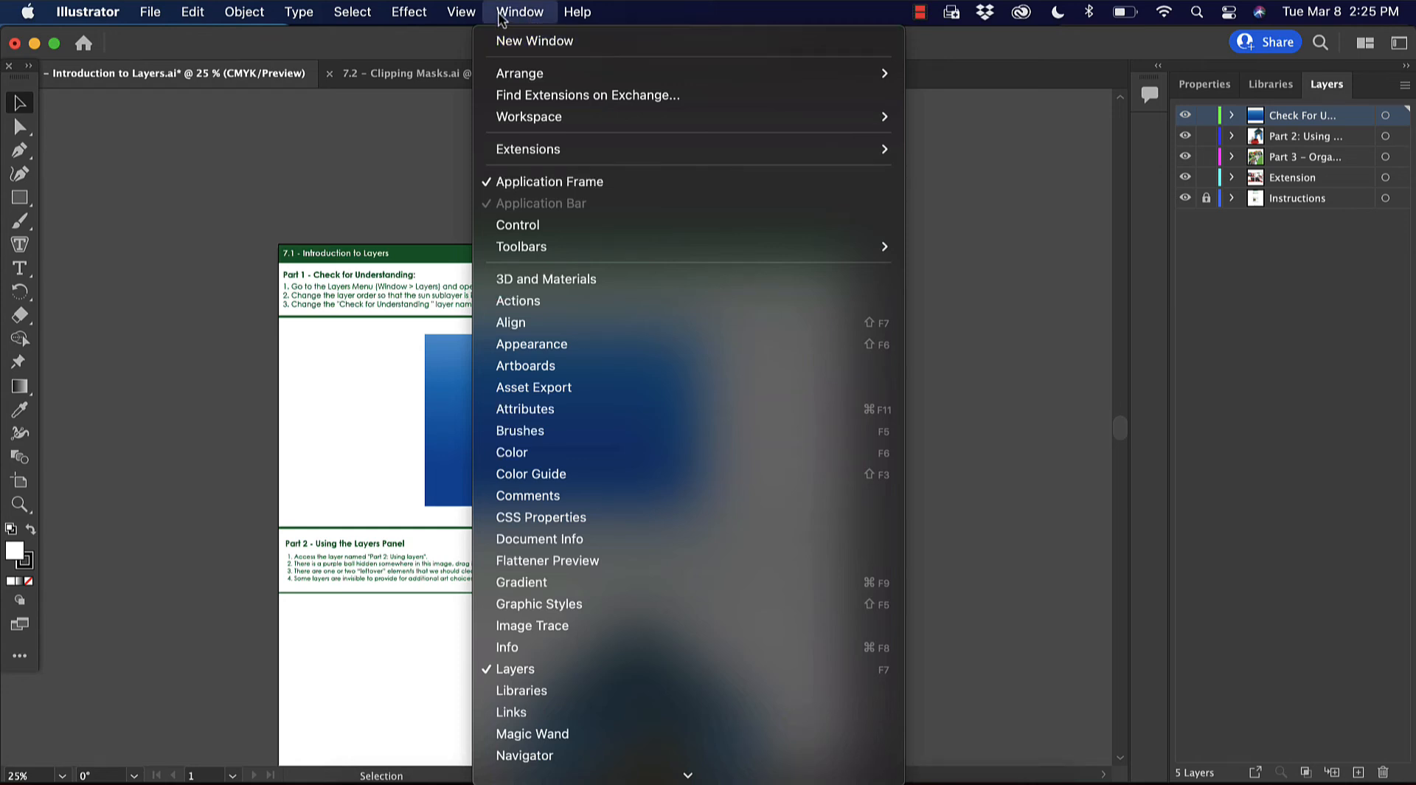
click(994, 401)
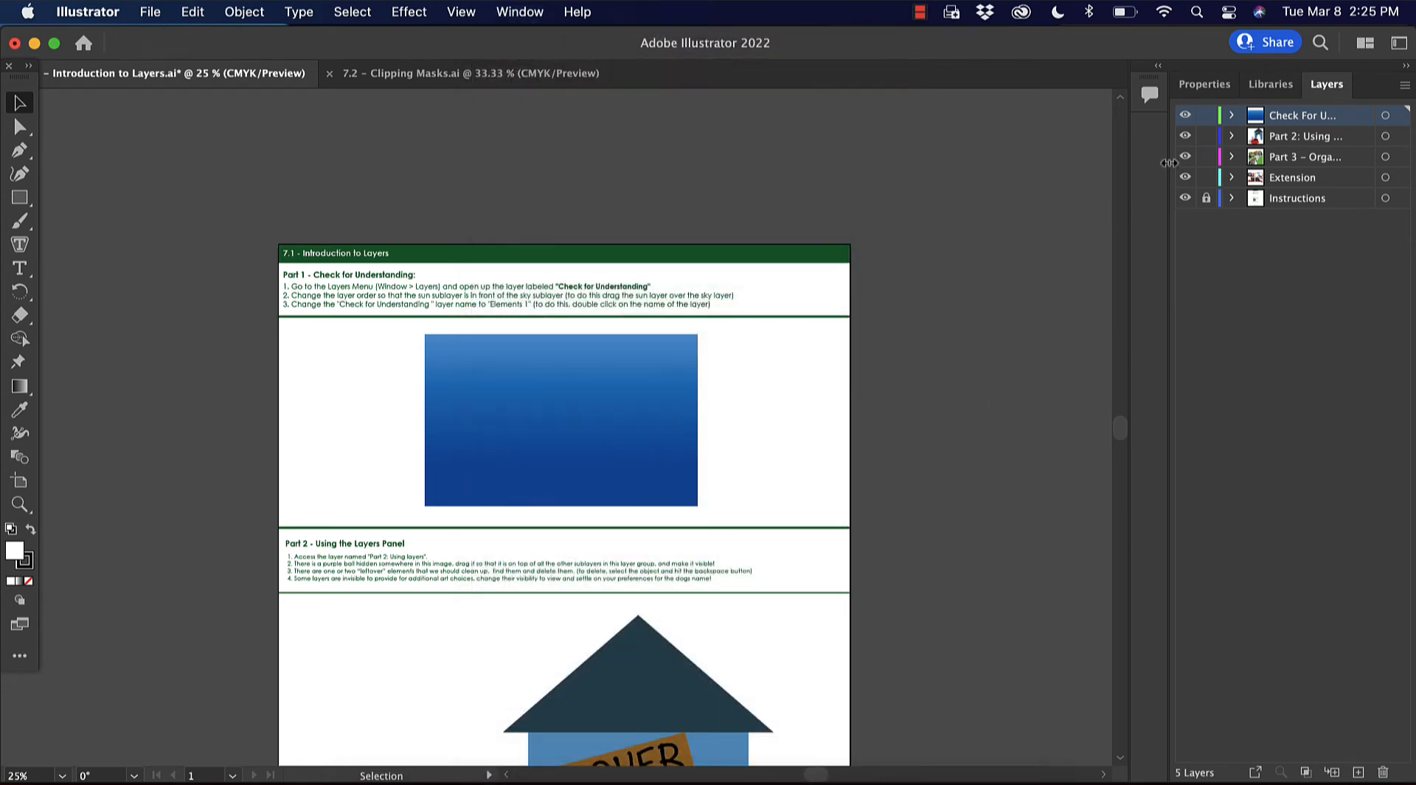
click(1208, 84)
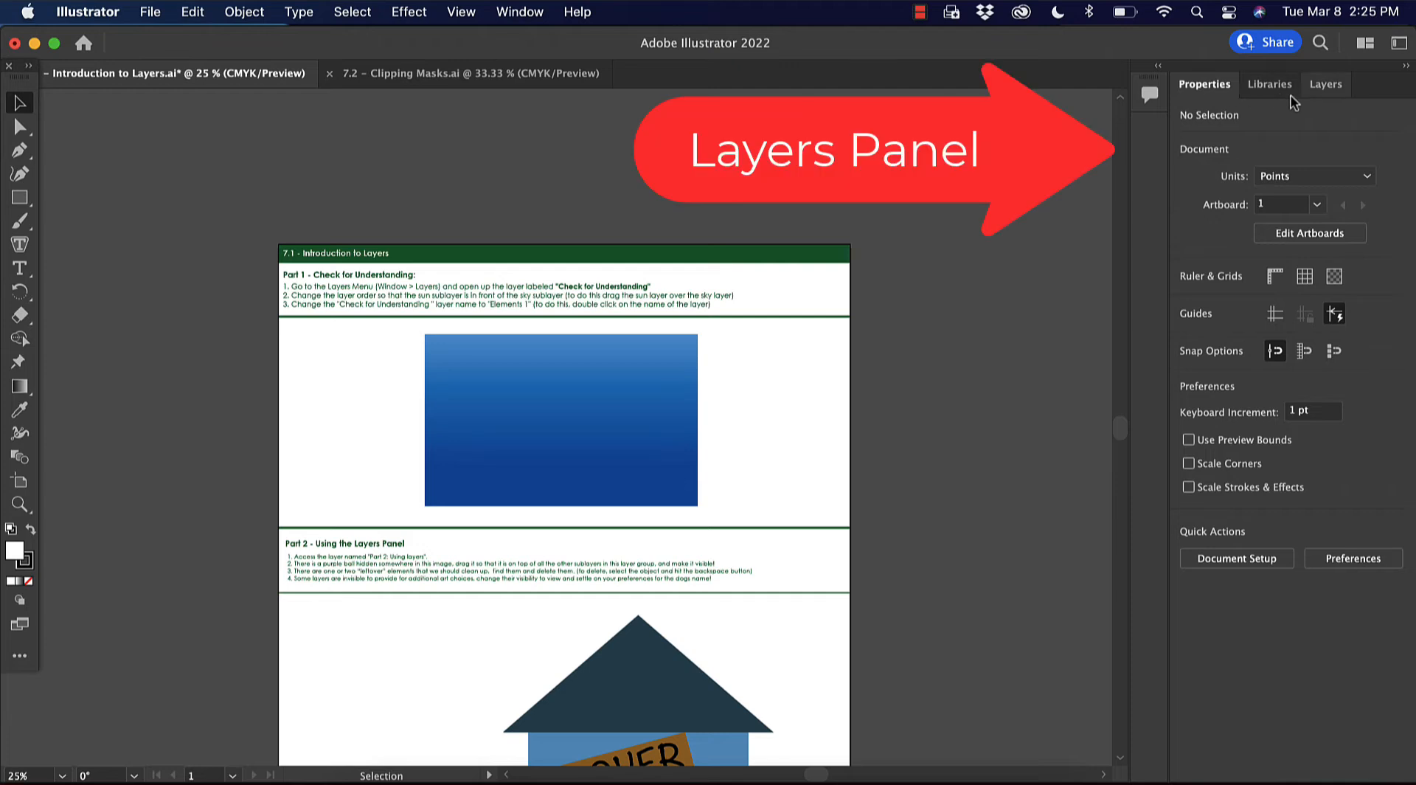
click(519, 12)
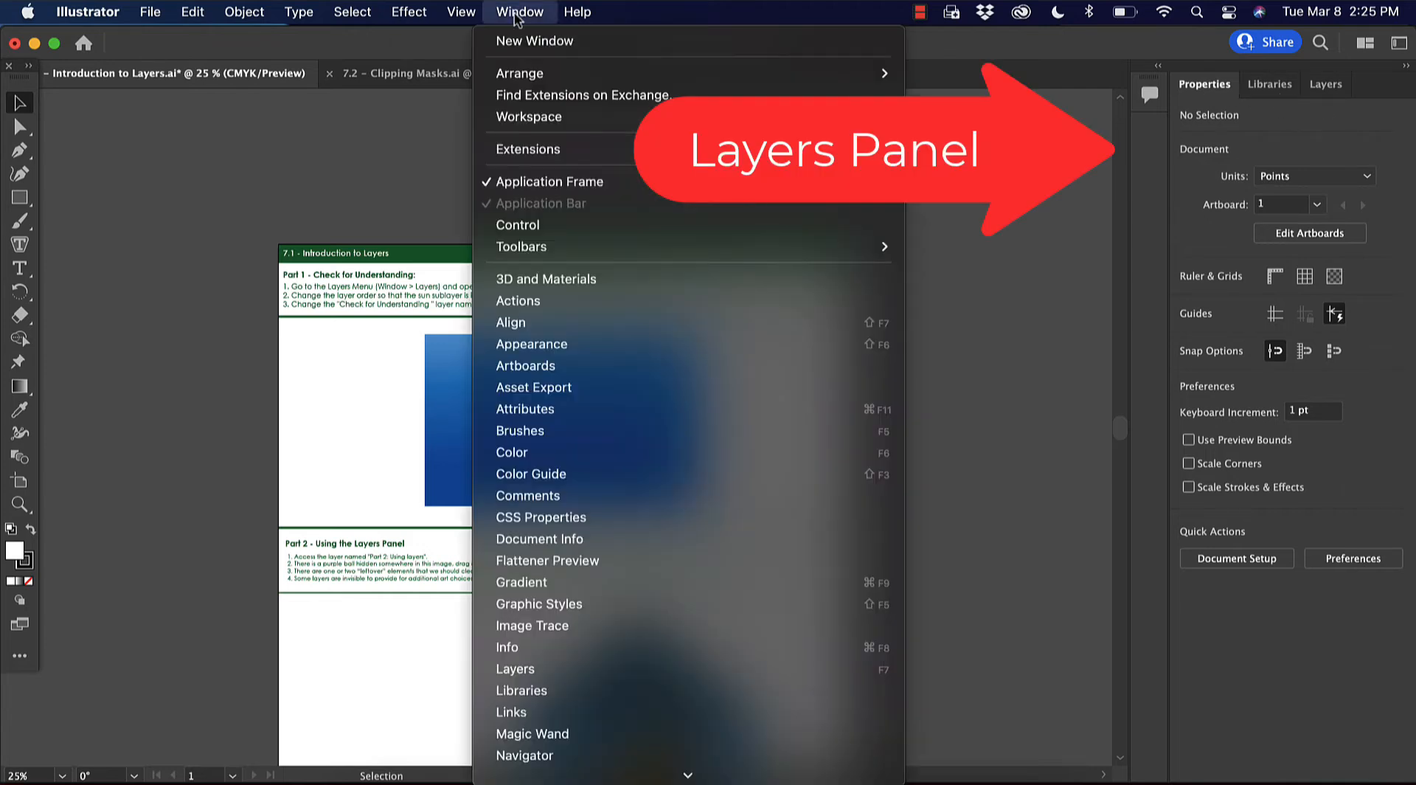
click(987, 323)
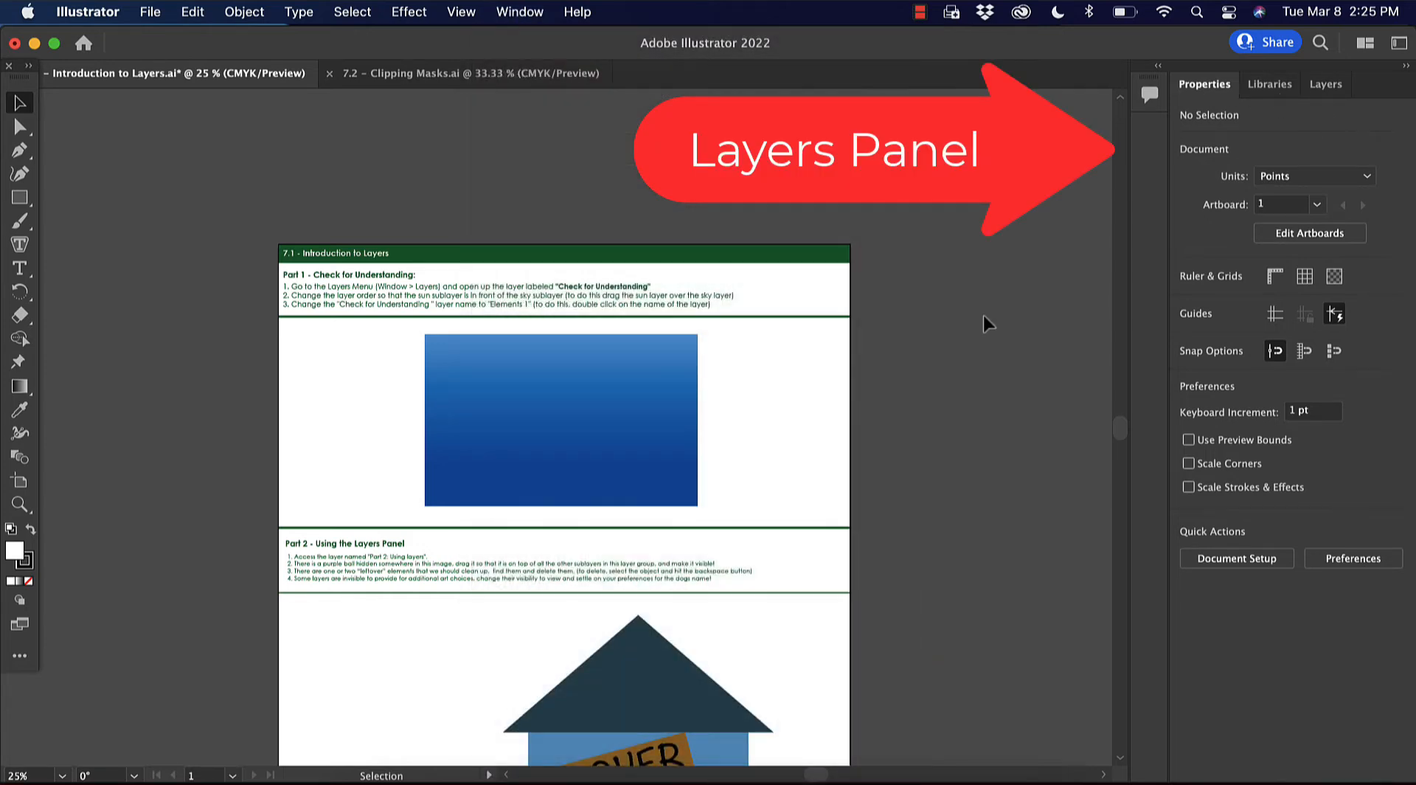
click(1333, 87)
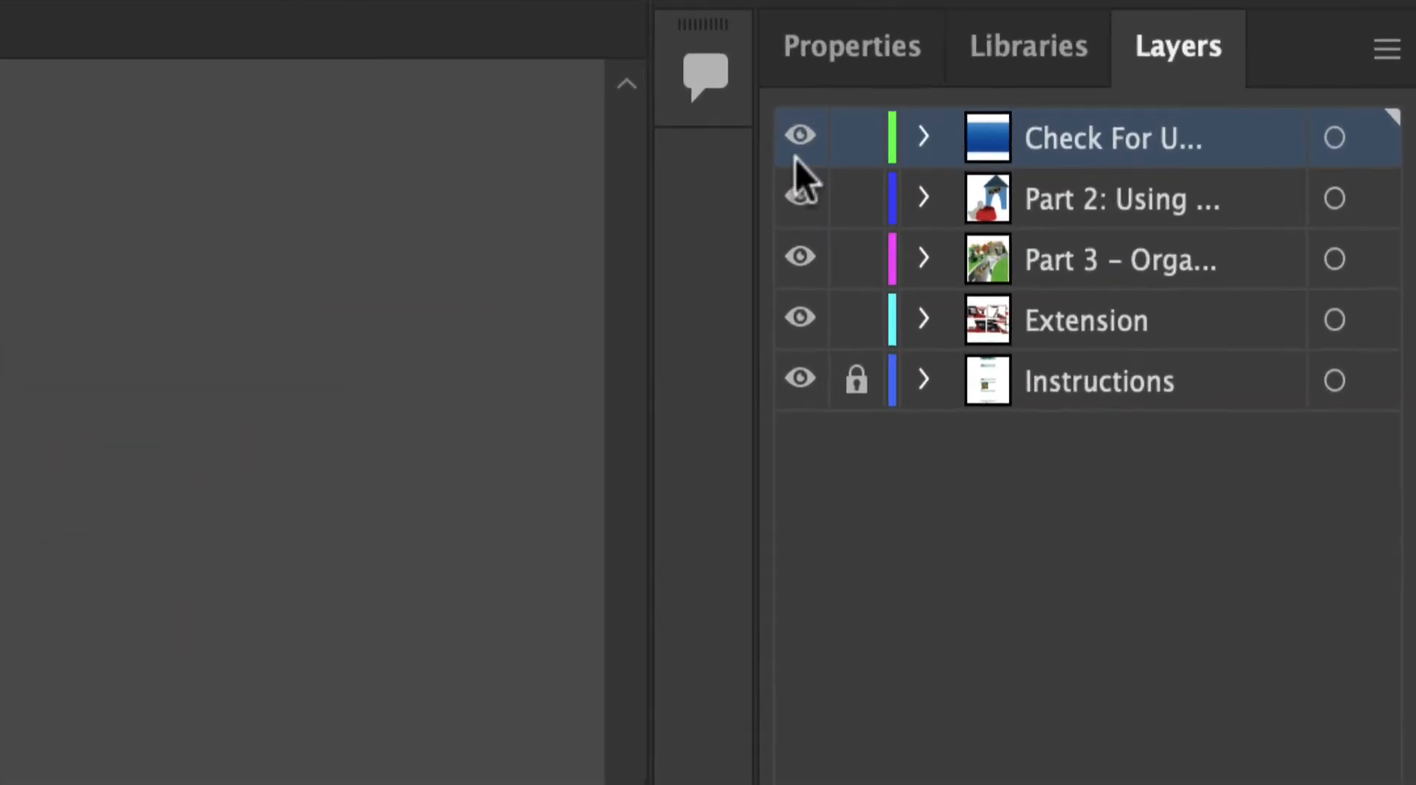
Hide and reshow the Check For Understanding layer, and lock and unlock it
click(800, 135)
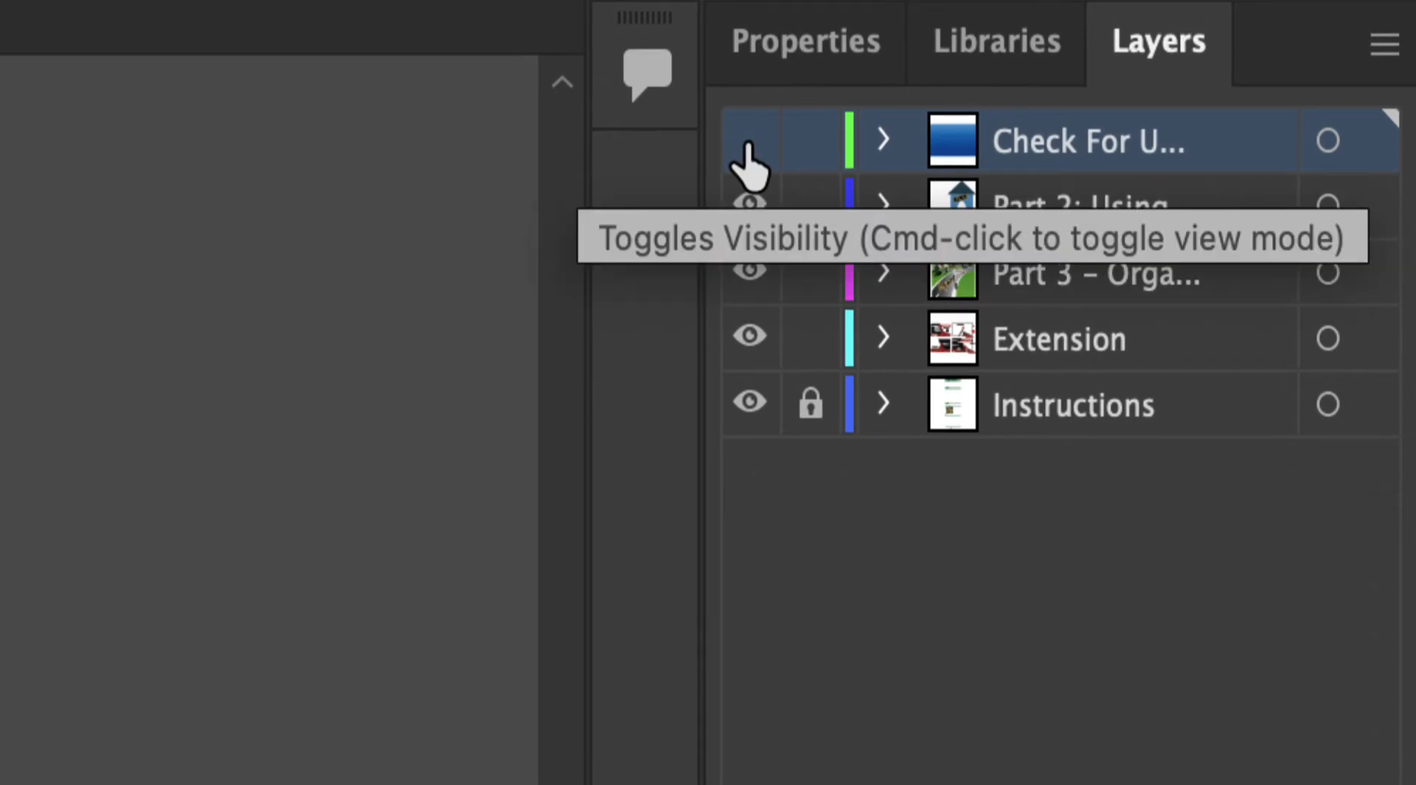
click(748, 140)
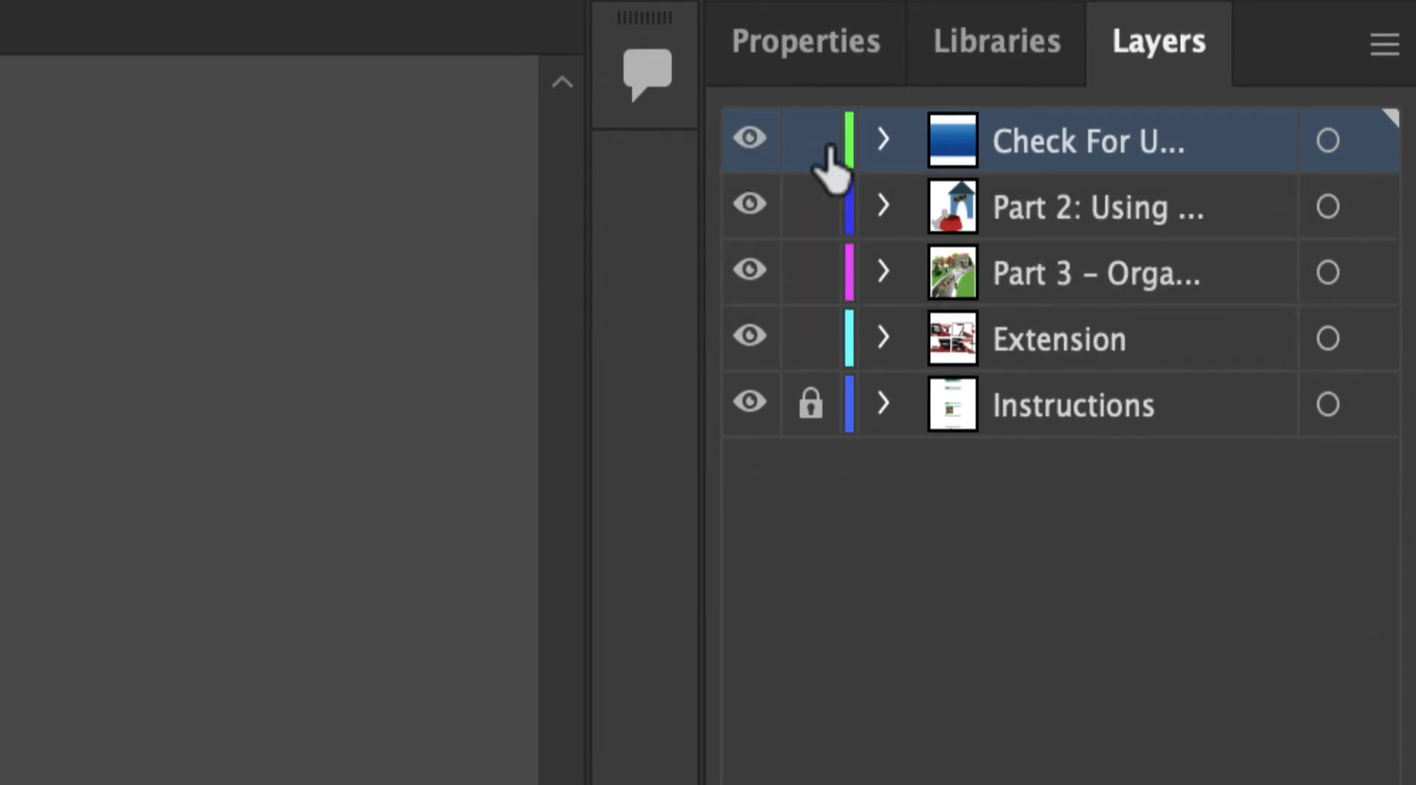
click(810, 147)
click(809, 148)
Select all artwork on the Check For Understanding layer and inspect its sublayers, leaving the layer collapsed and nothing selected
click(1327, 140)
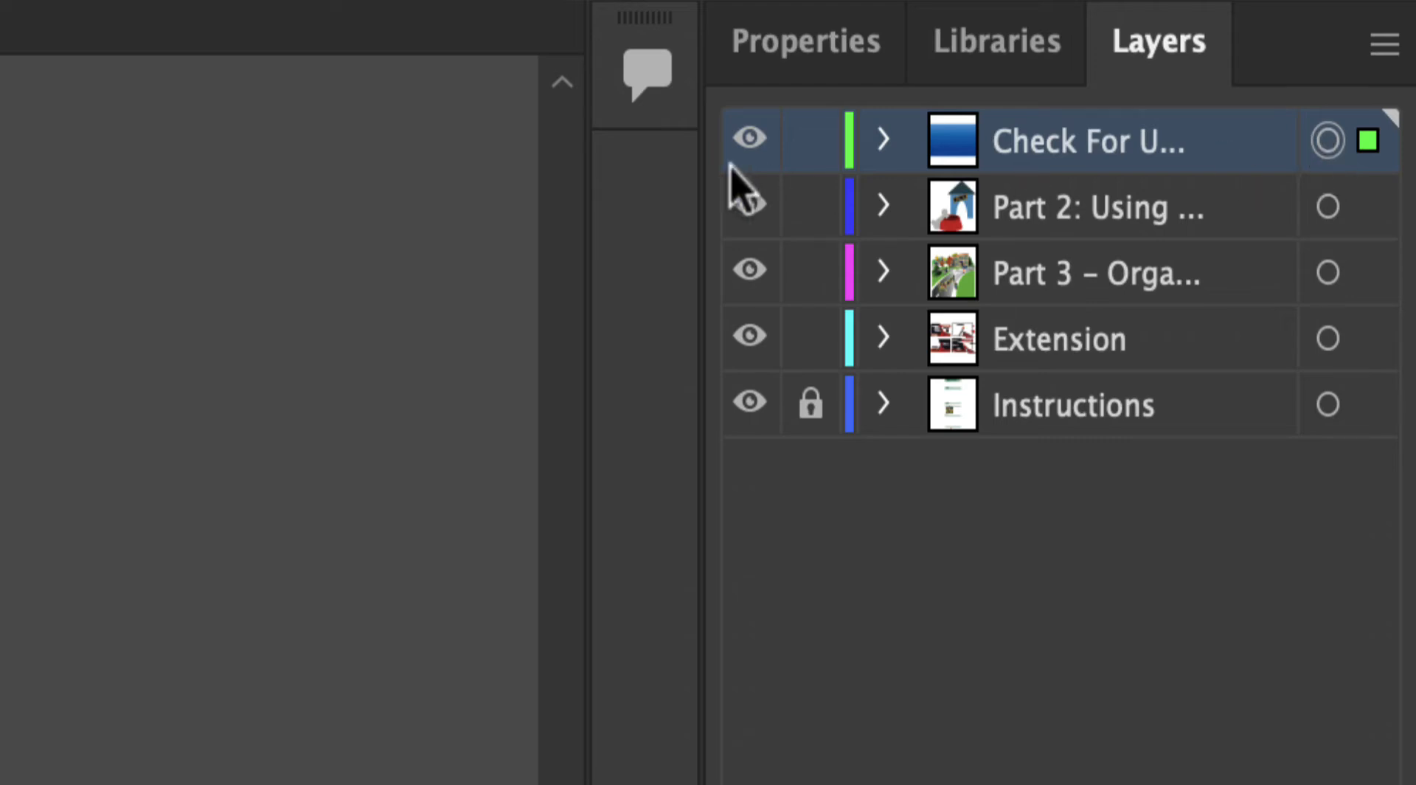
click(883, 140)
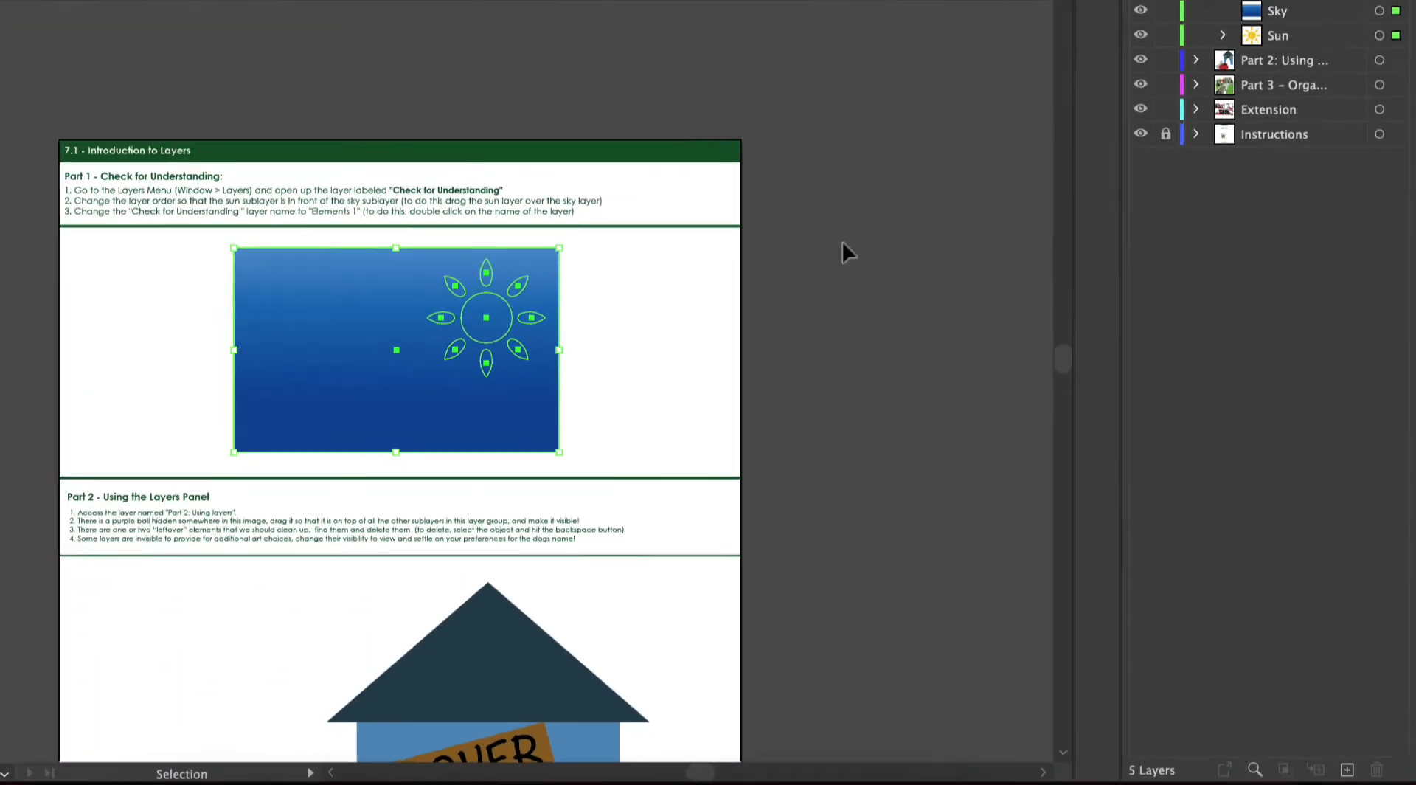
click(873, 308)
key(super+equal)
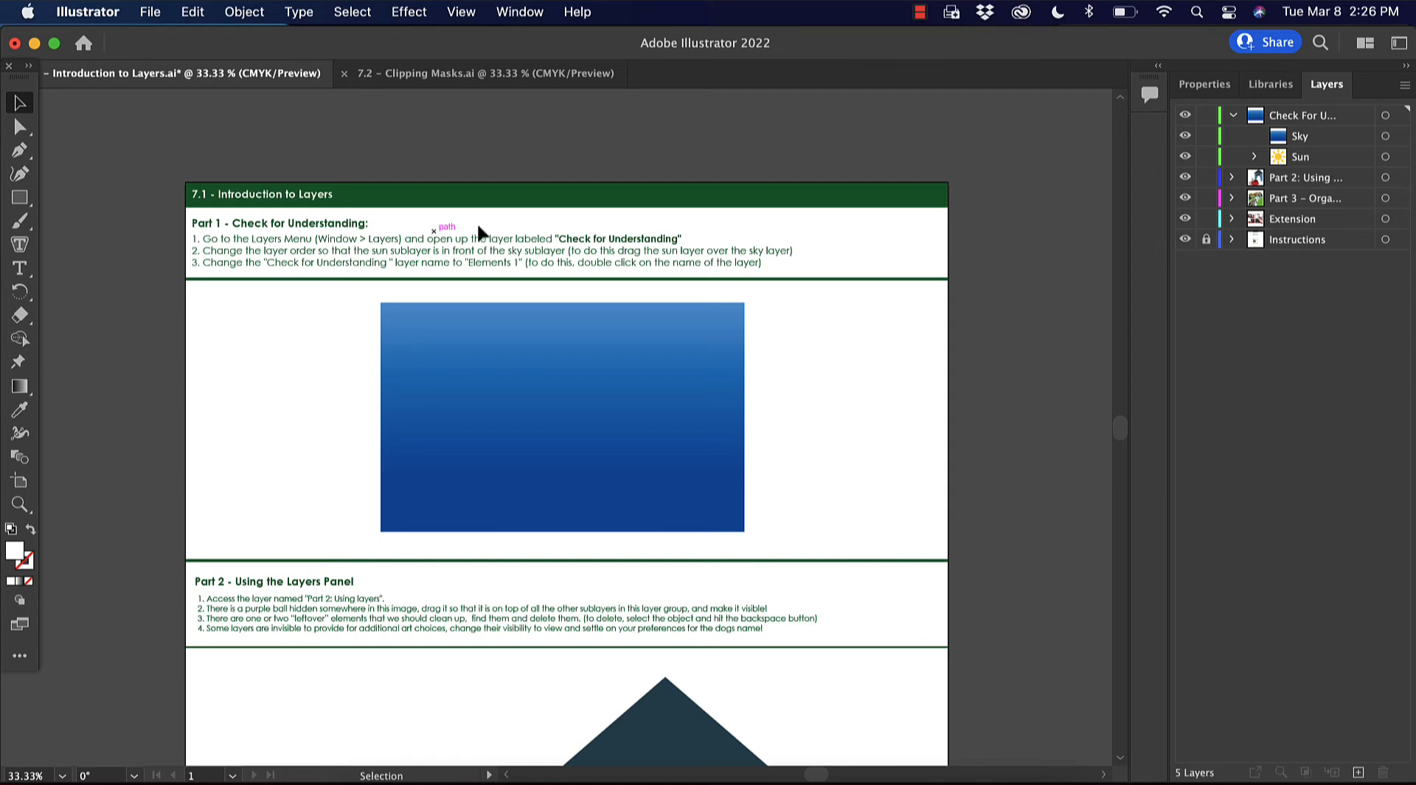
click(1233, 116)
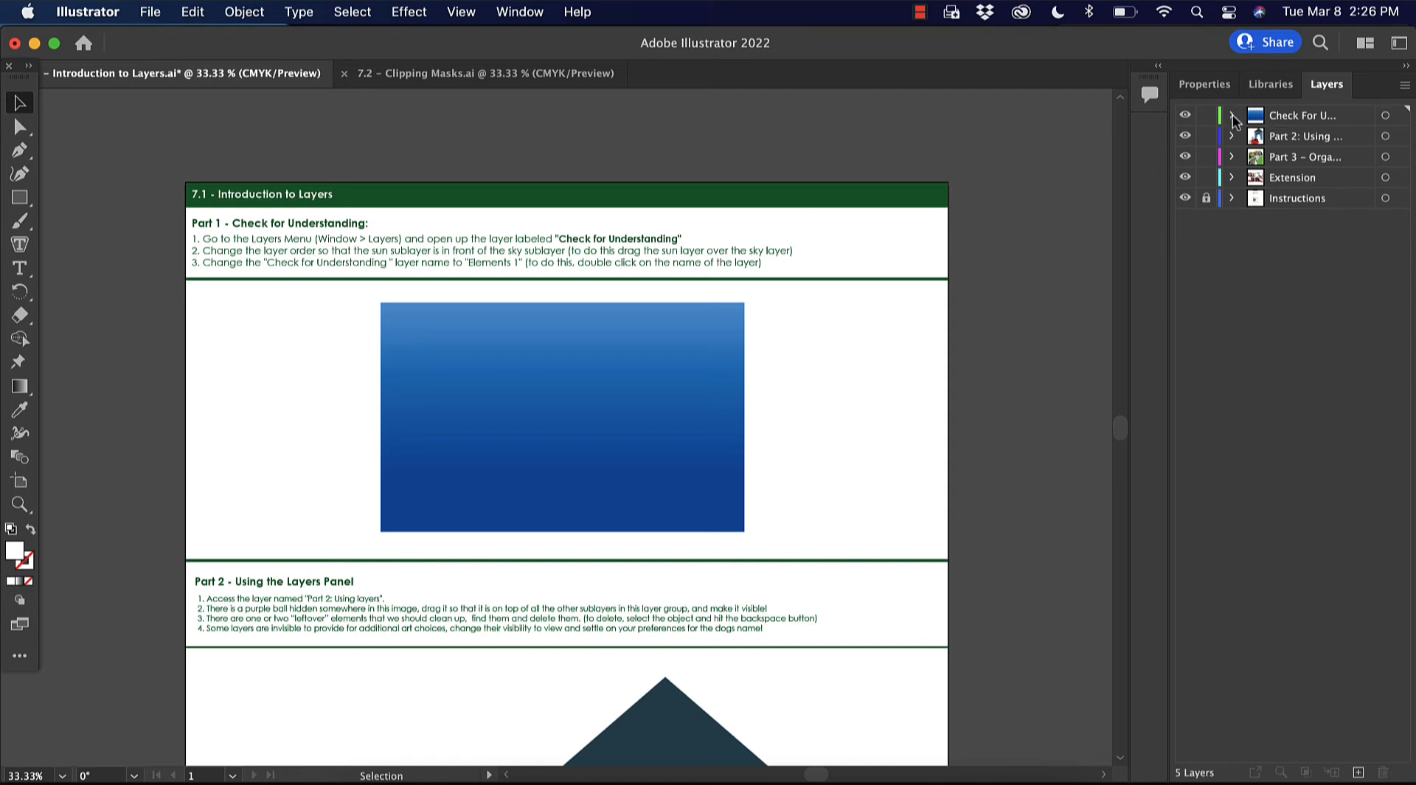
click(1233, 115)
click(1233, 115)
Undock the Layers panel and float it over the artboard's upper corner, beside the Part 1 instructions
drag(1335, 91, 1006, 94)
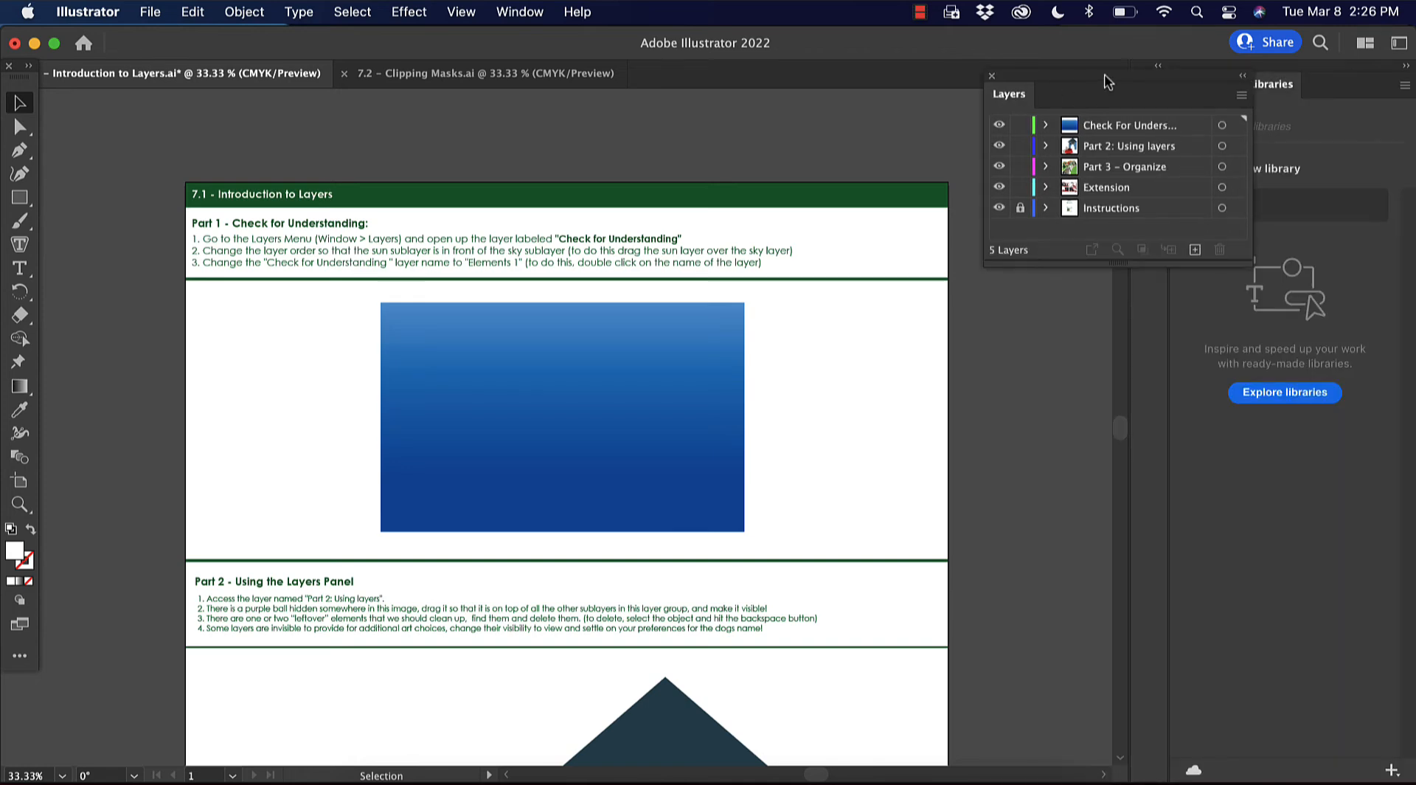
drag(1106, 81, 801, 316)
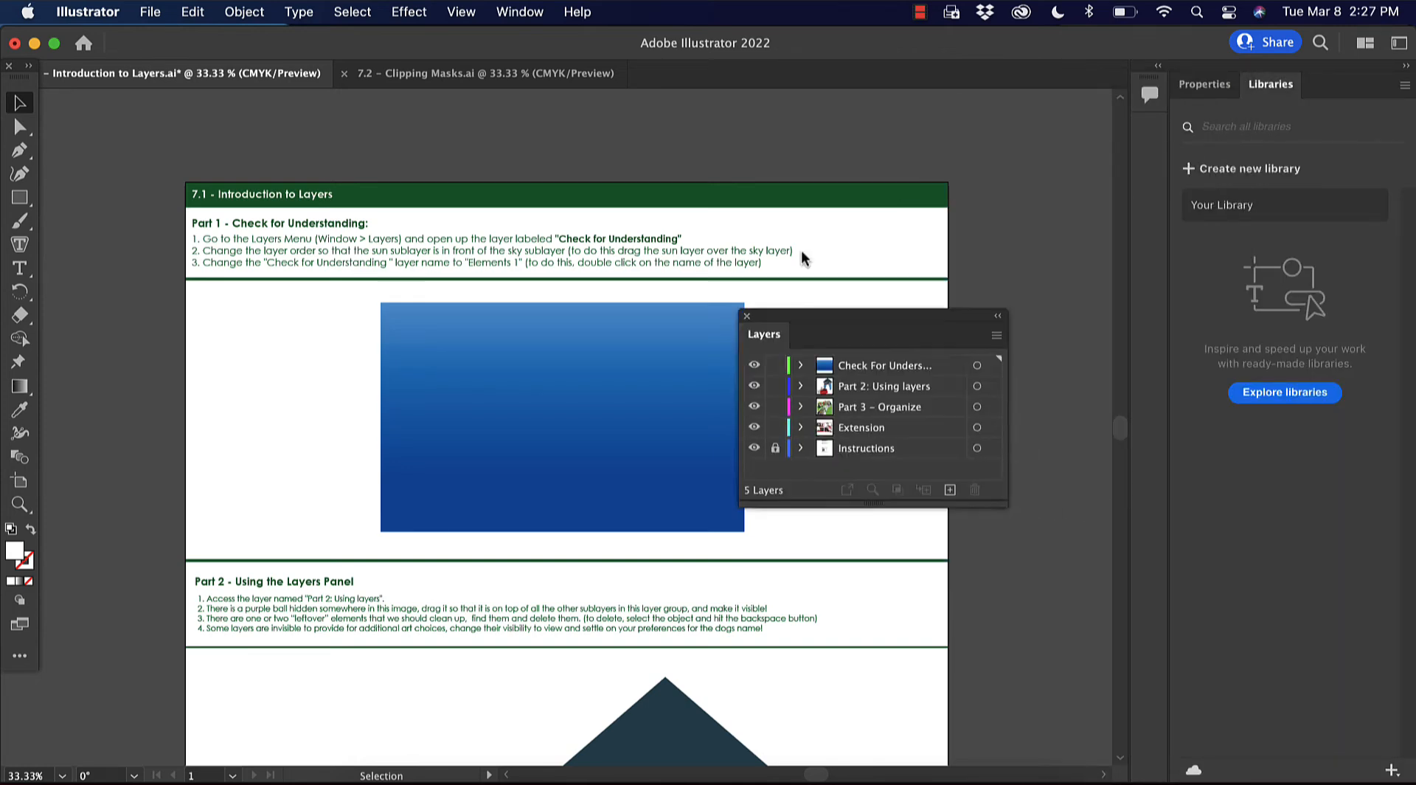
drag(803, 258, 934, 124)
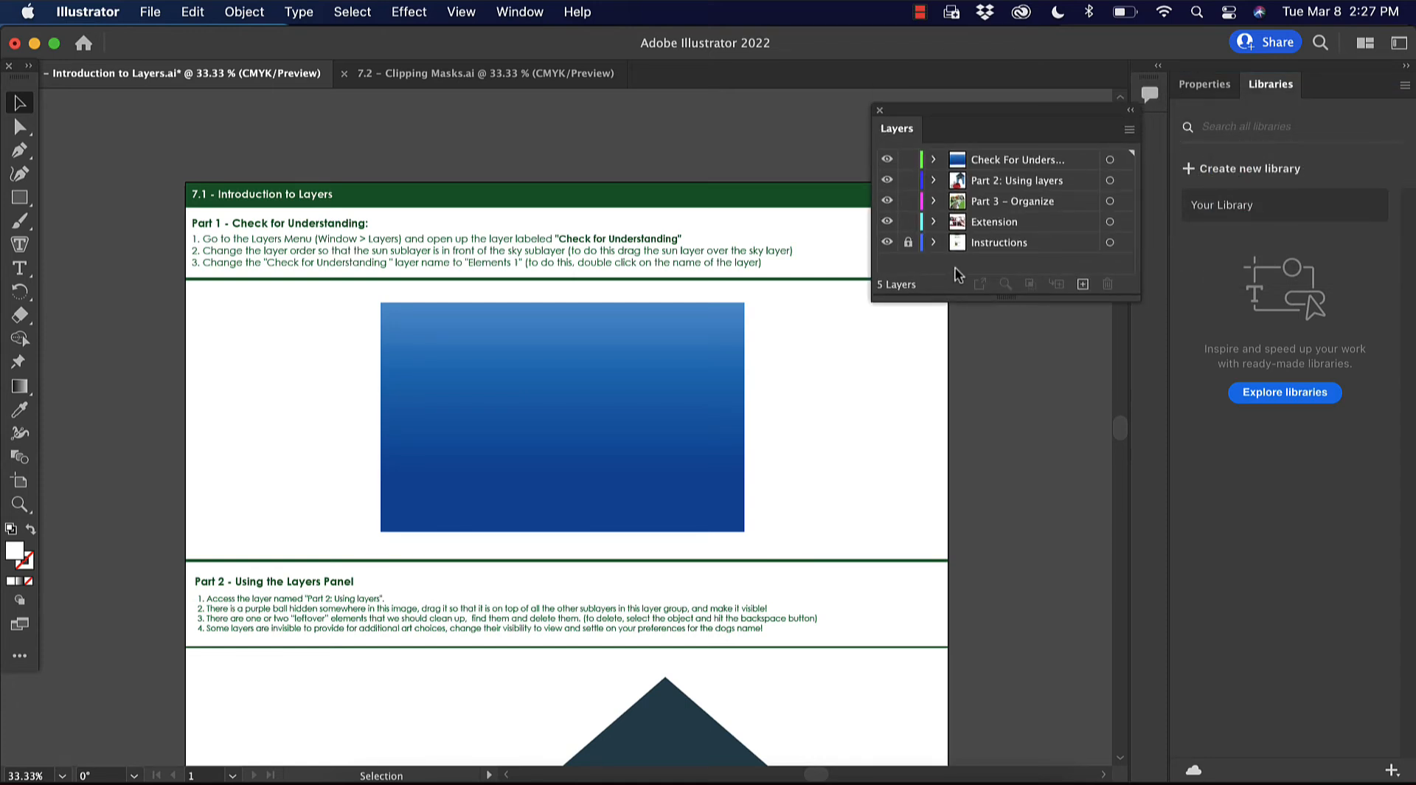
Expand the Check For Understanding layer and move its Sun sublayer above Sky
click(935, 160)
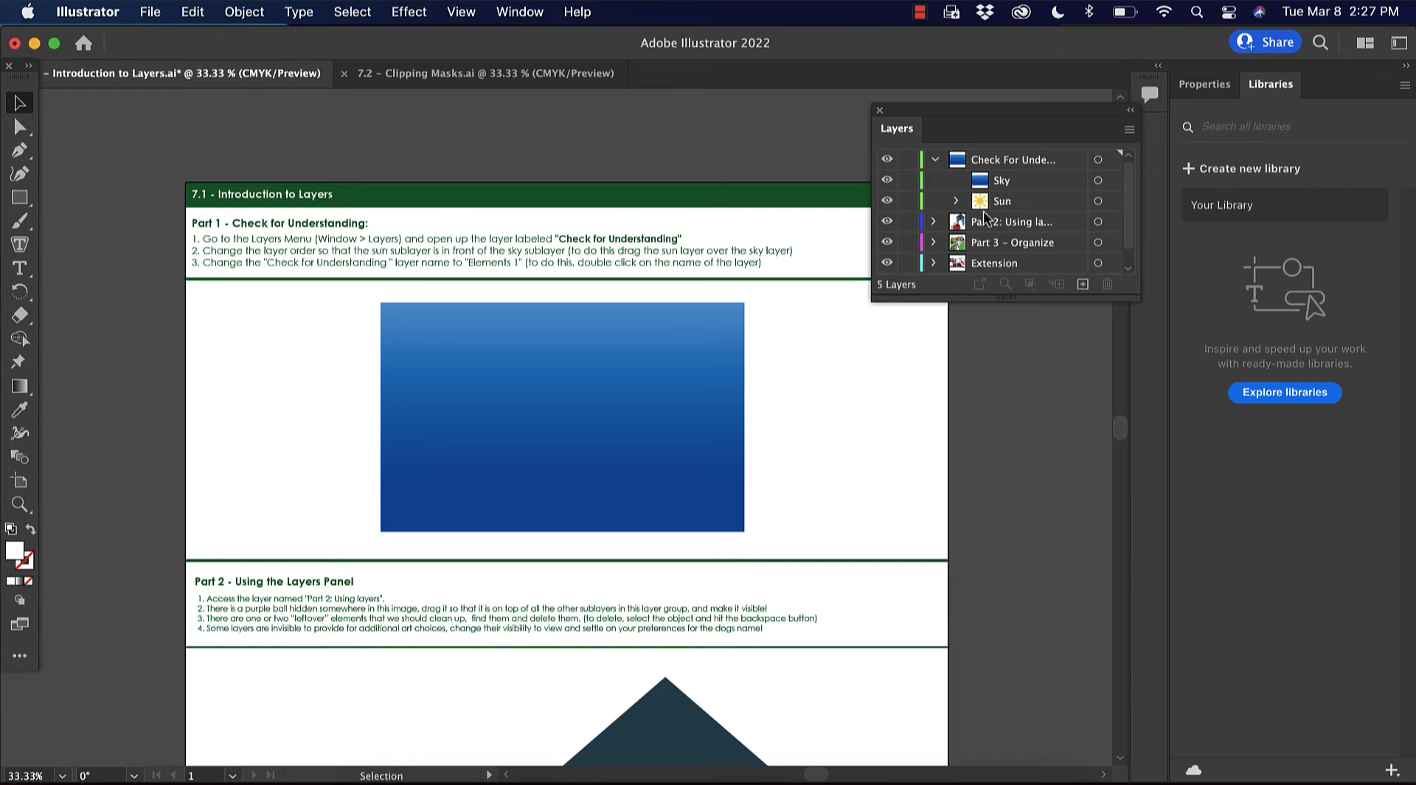
click(1040, 203)
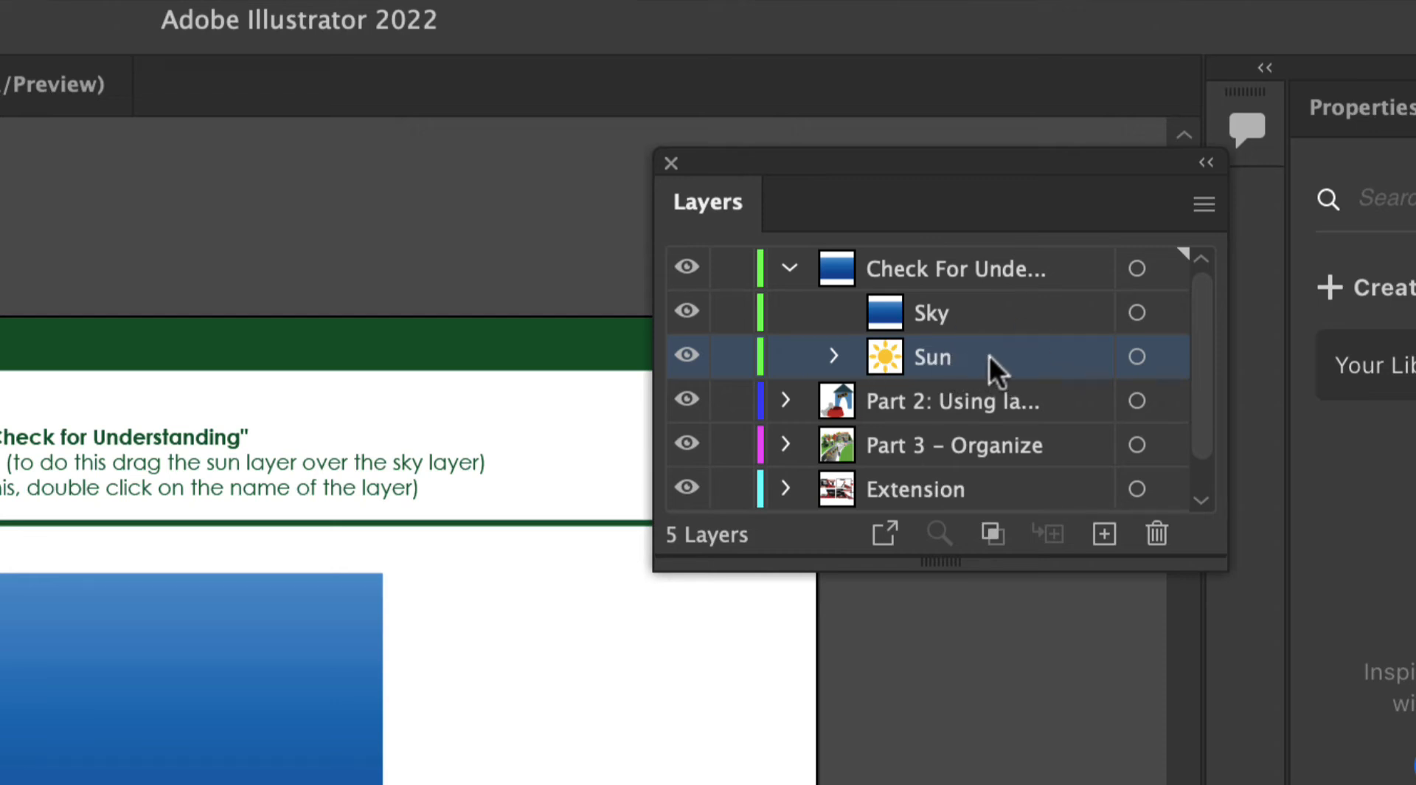
drag(1016, 360, 1009, 293)
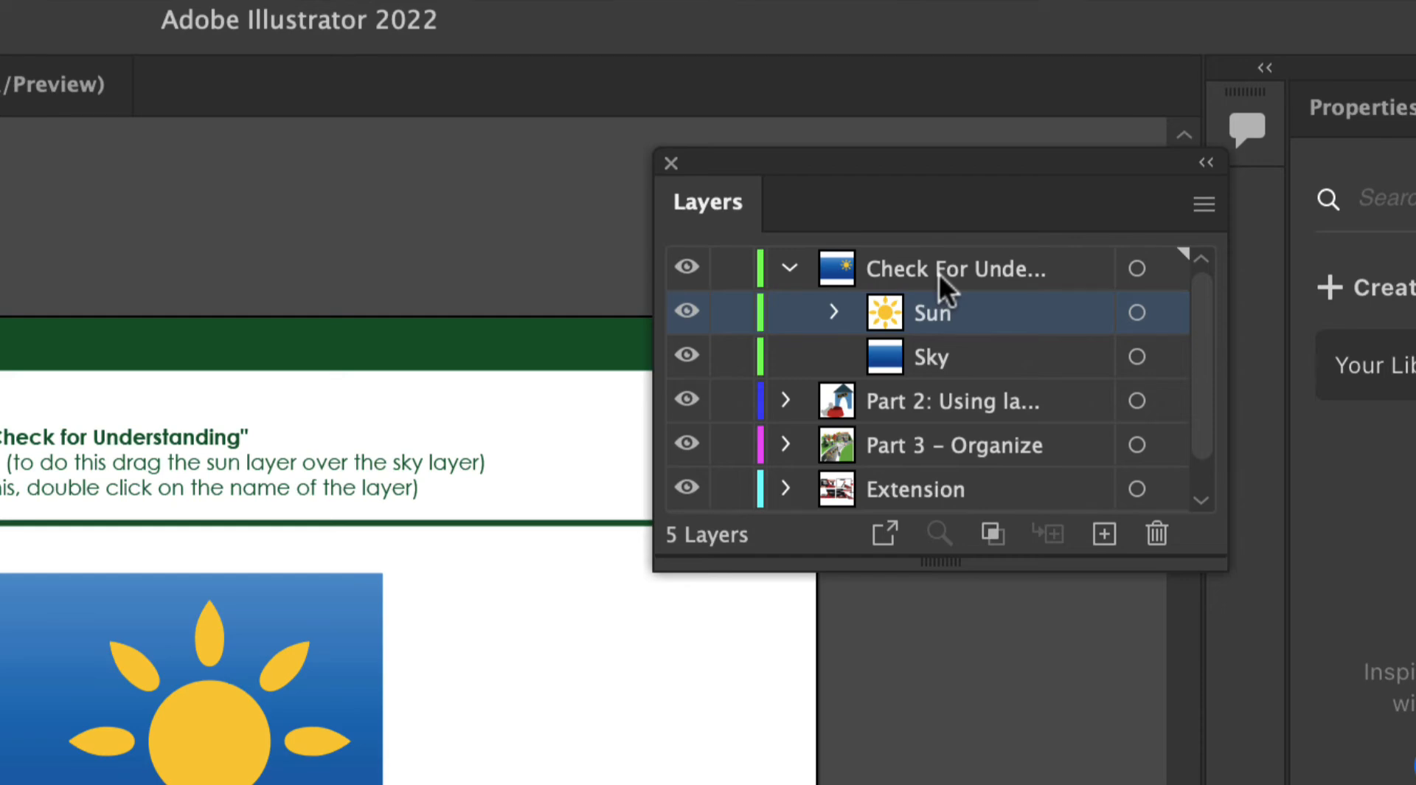
click(1087, 270)
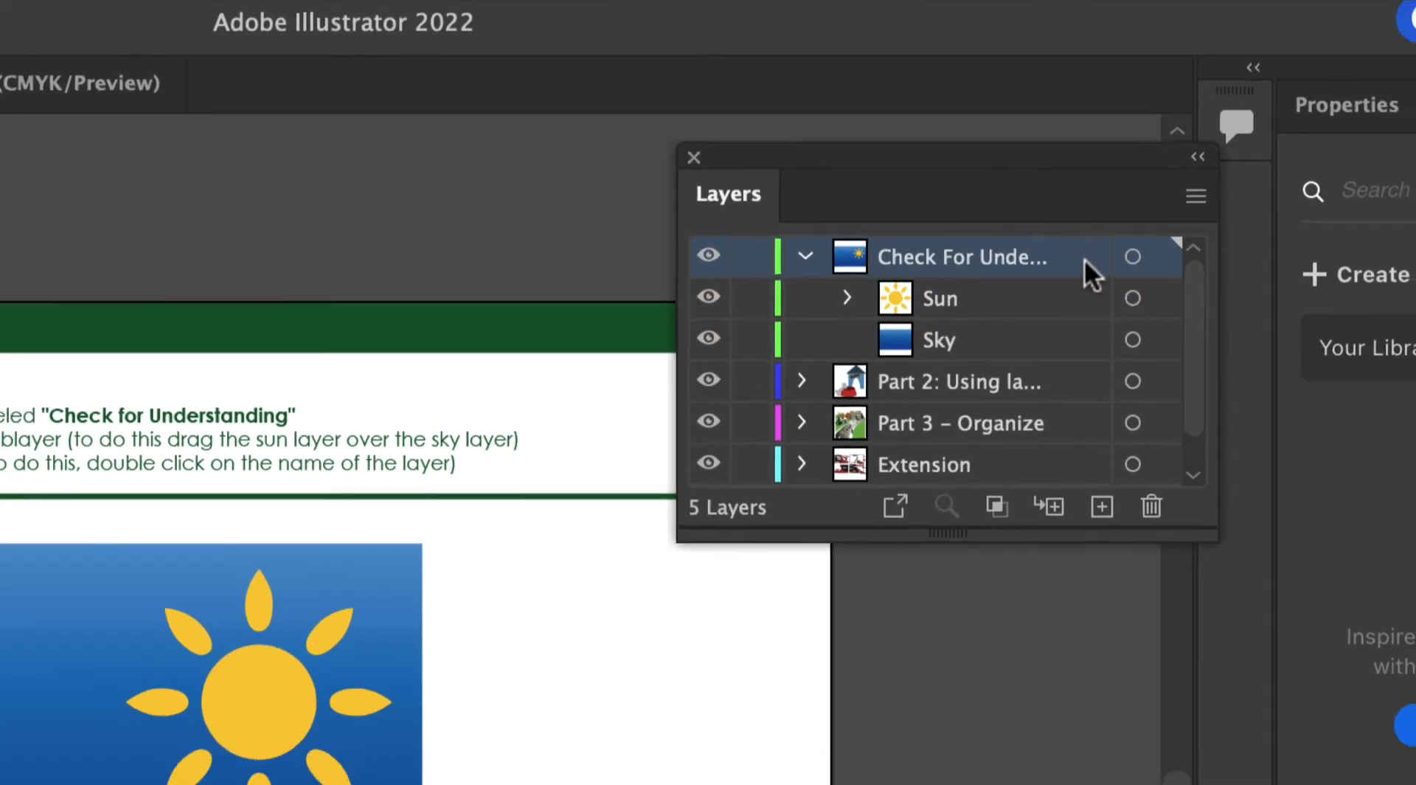
double_click(1084, 258)
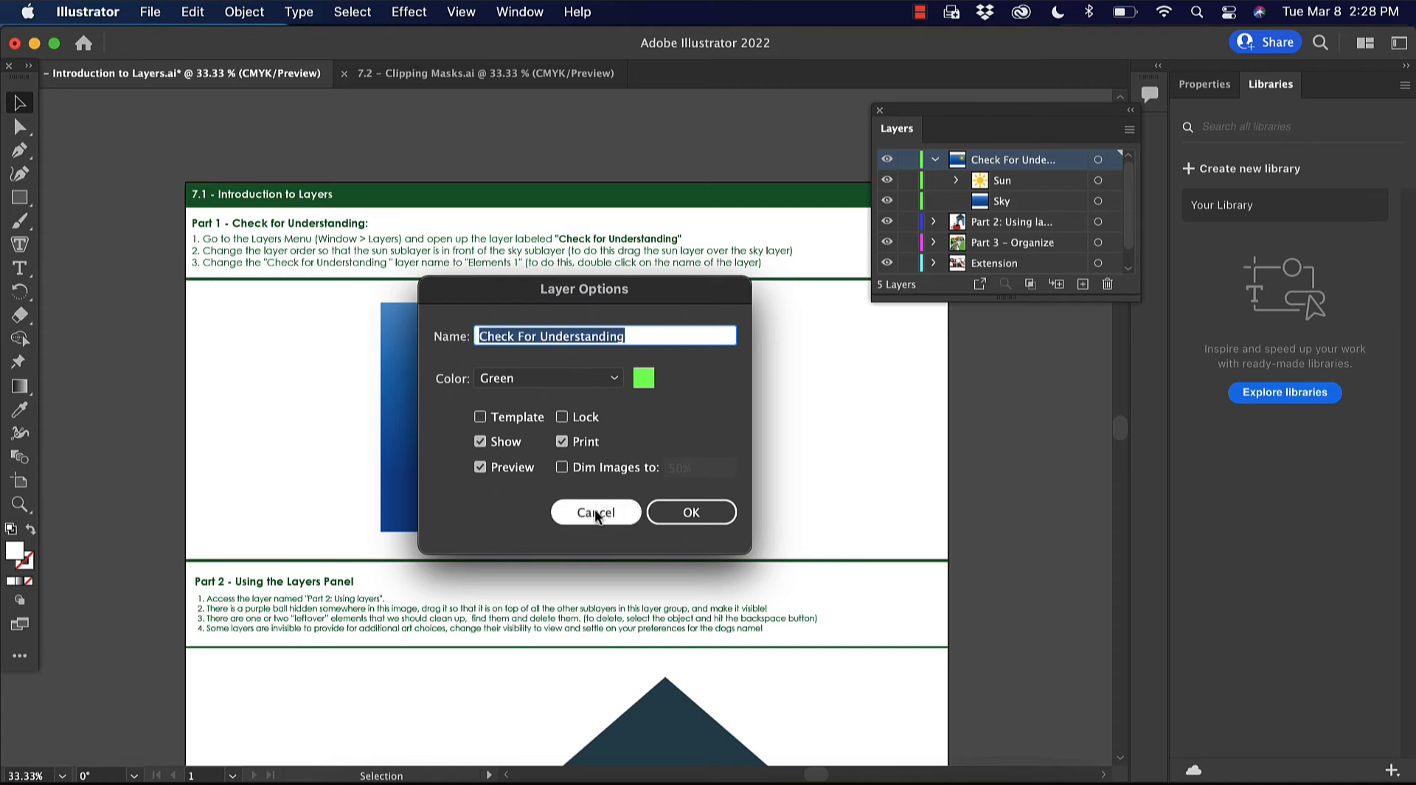
click(595, 513)
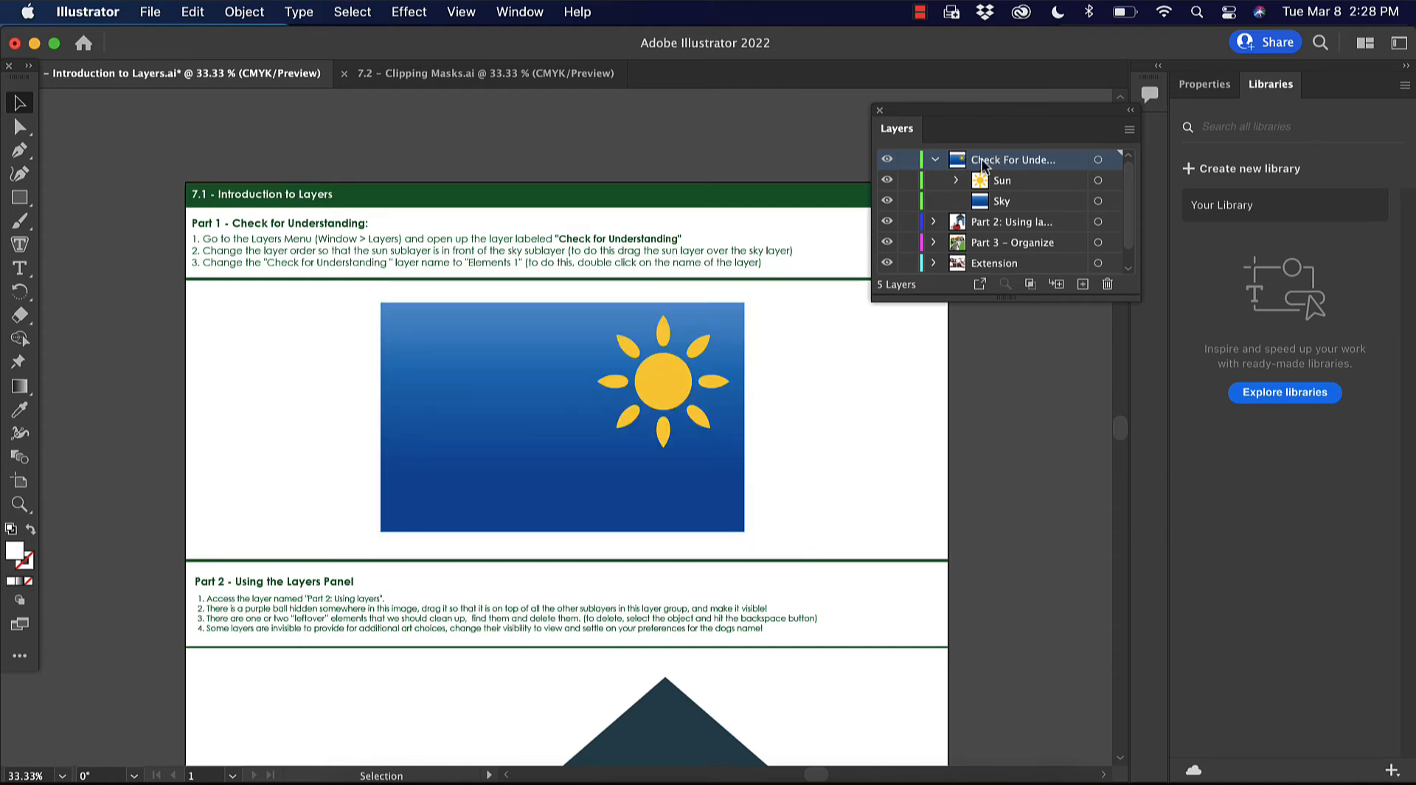
Rename the Check For Understanding layer to Elements 1, and lock it in collapsed form
double_click(981, 161)
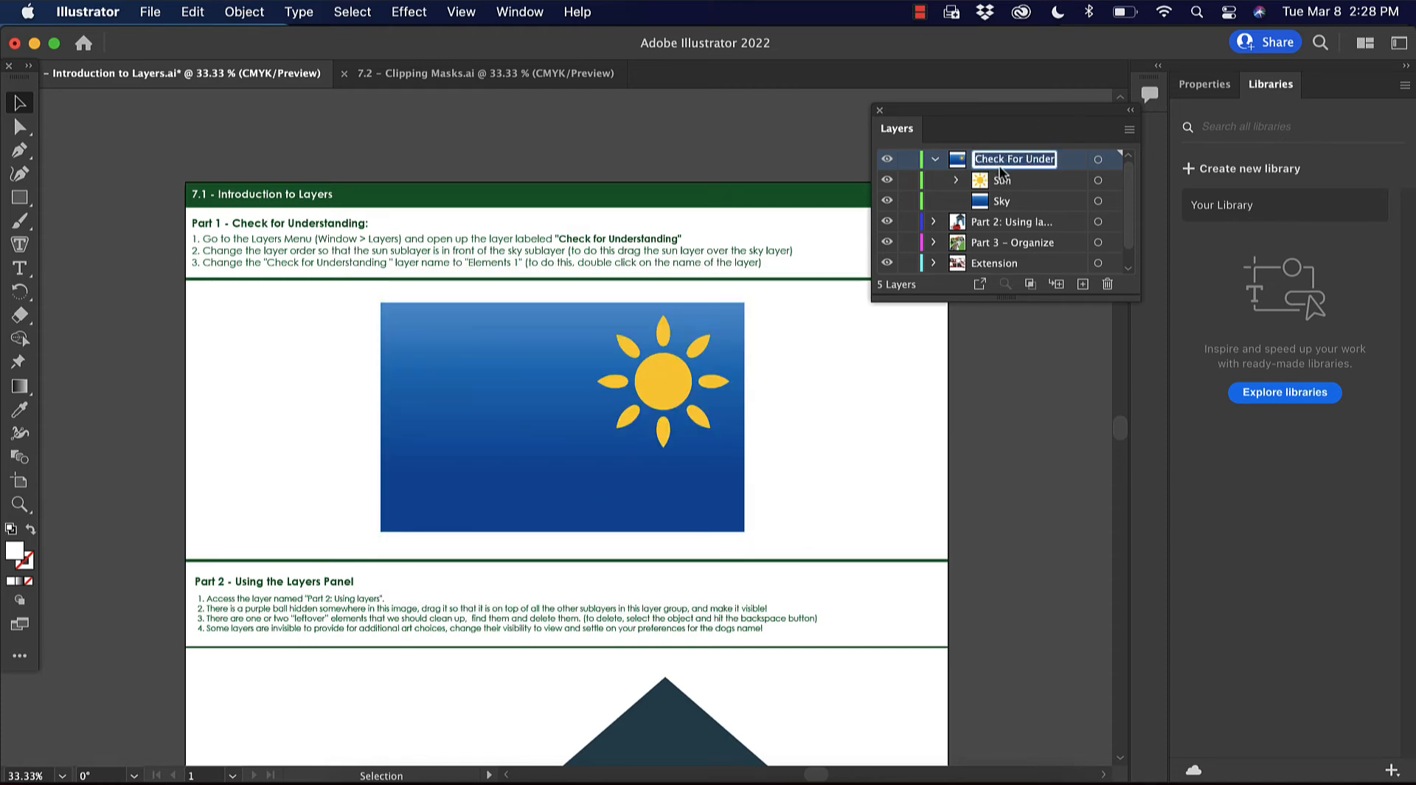
text(Elements 1)
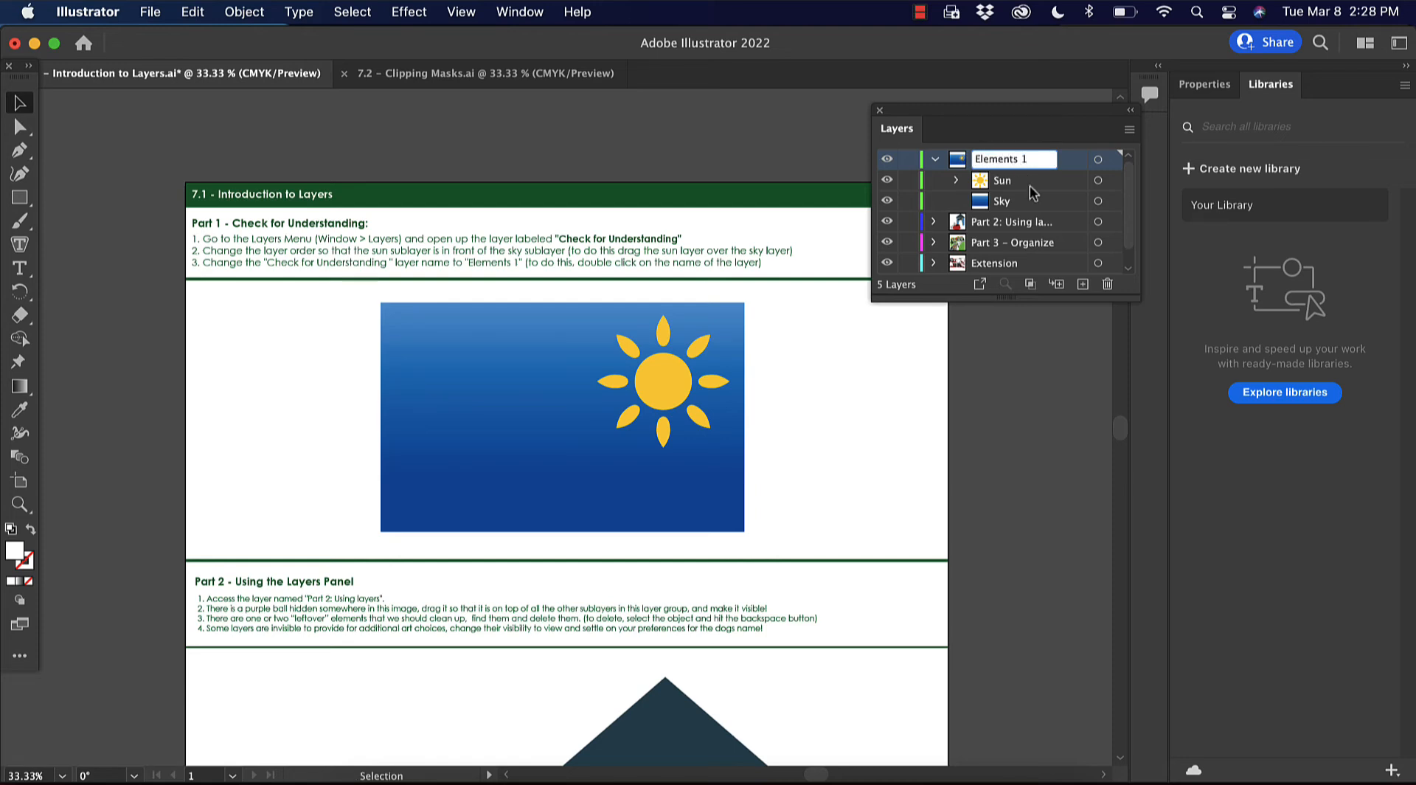
key(Return)
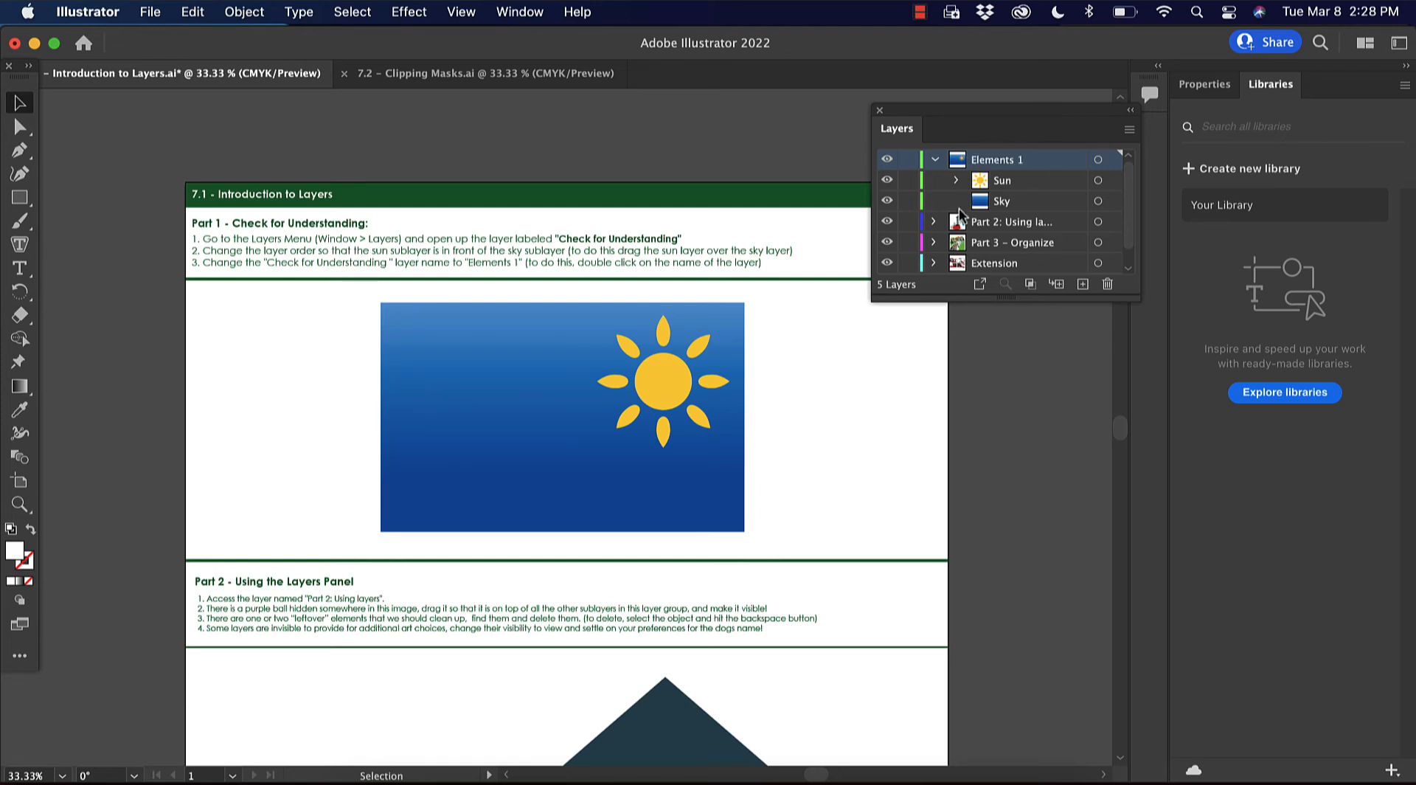
click(934, 160)
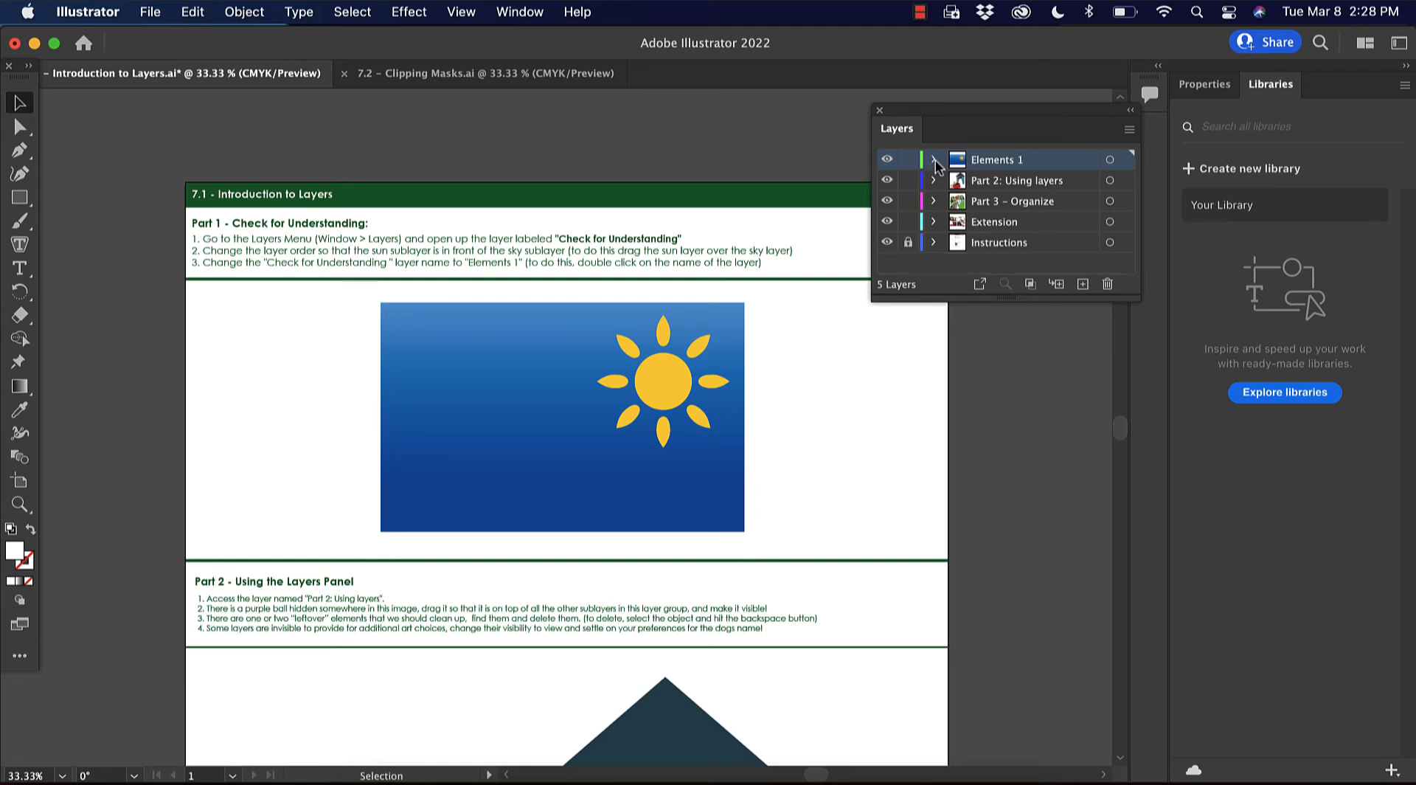
click(908, 159)
Expand the "Part 2: Using layers" layer and lengthen the Layers panel to list all of its sublayers
scroll(800, 376, down, 10)
scroll(800, 376, right, 2)
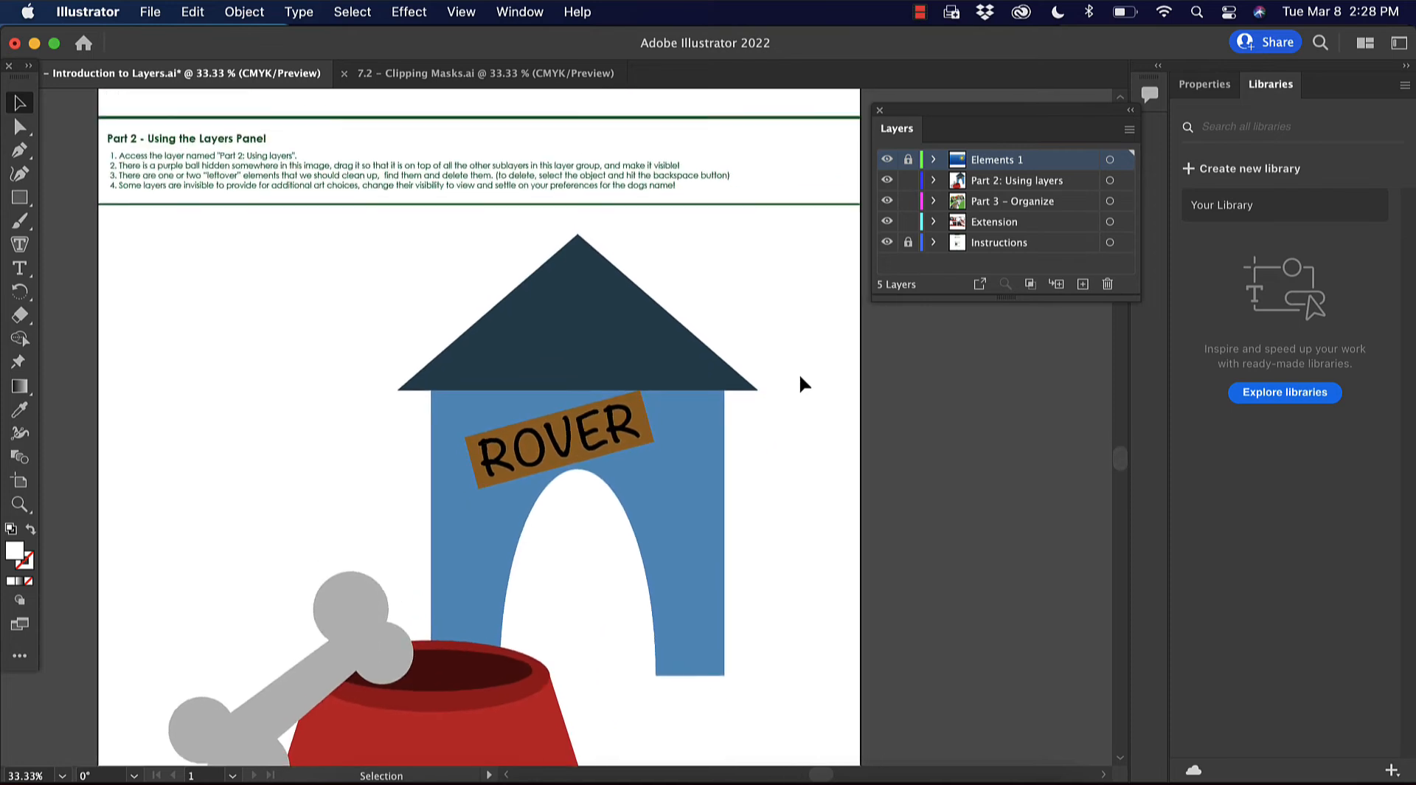
scroll(800, 377, up, 2)
scroll(800, 377, left, 1)
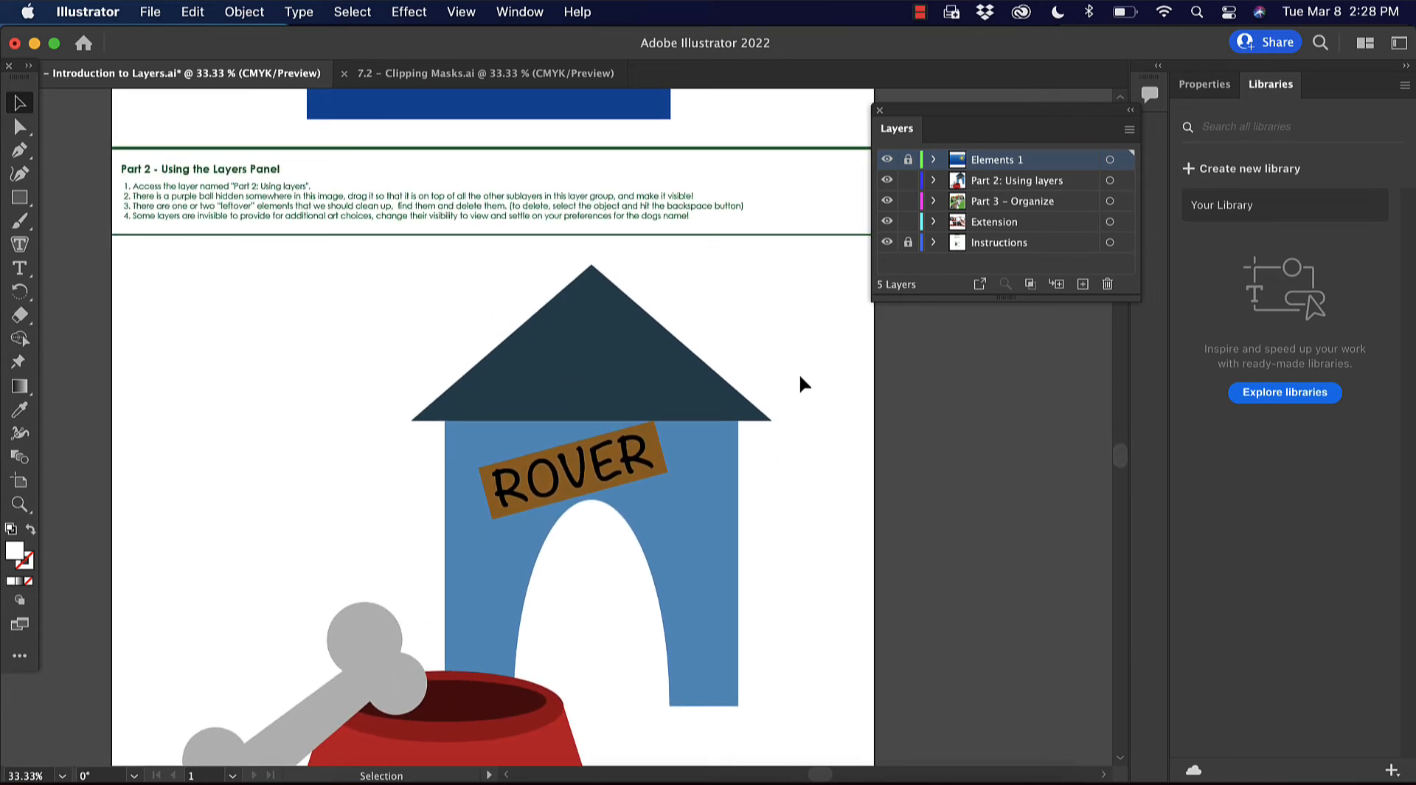
key(super+equal)
scroll(749, 389, up, 6)
scroll(749, 388, left, 4)
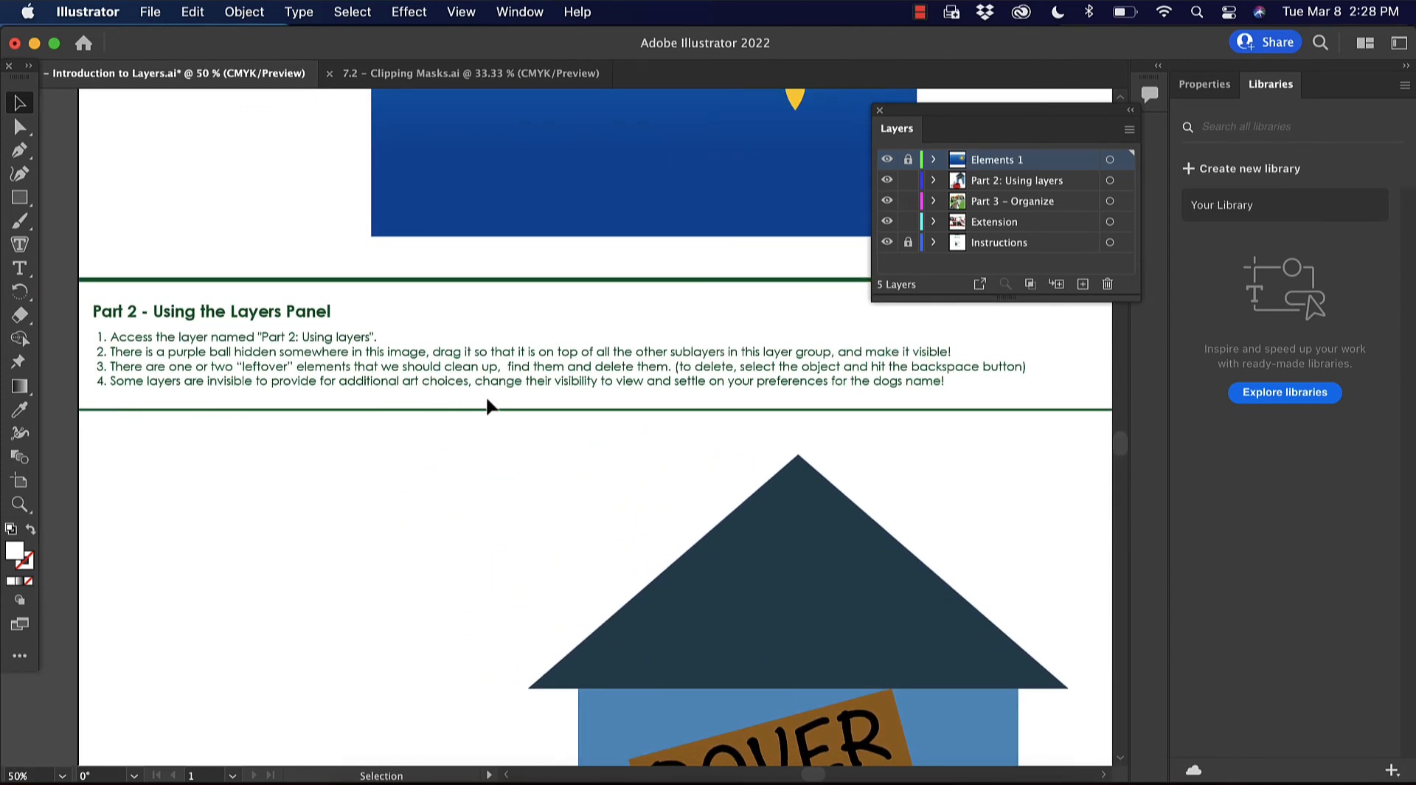
click(934, 179)
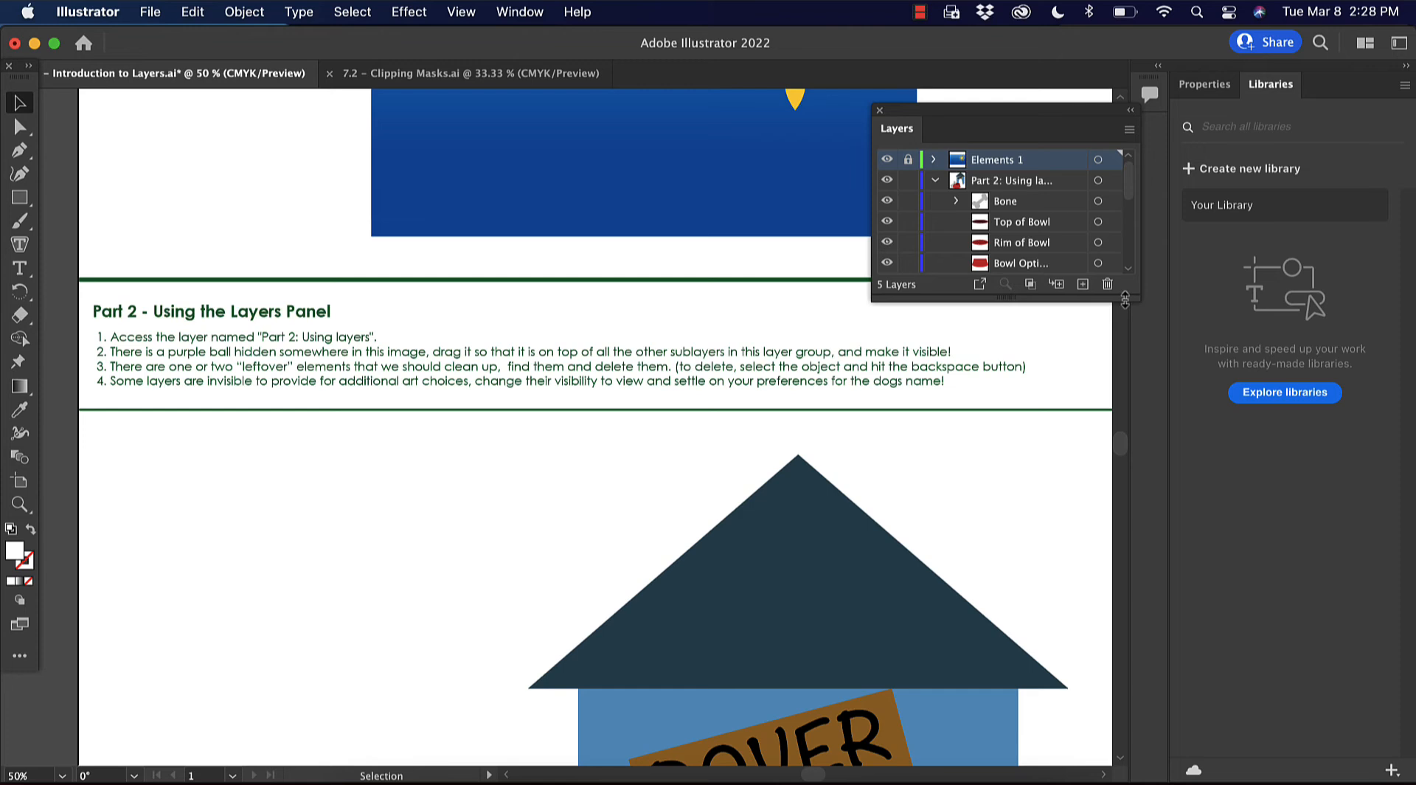
drag(1124, 298, 1125, 567)
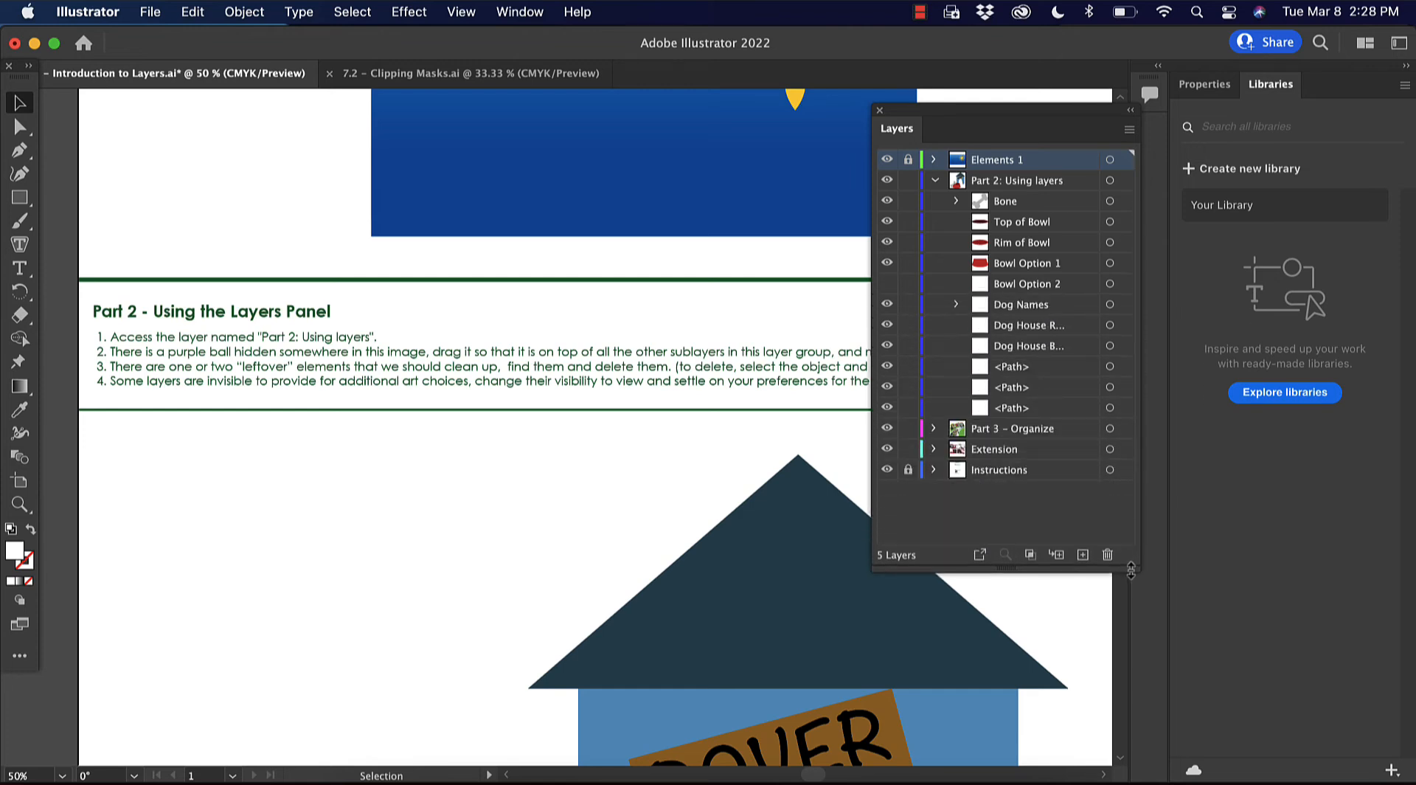
Move the purple ball's path up to directly below Bone in the "Part 2: Using layers" layer
click(991, 387)
drag(1040, 394, 1038, 210)
scroll(835, 444, down, 10)
scroll(835, 444, right, 3)
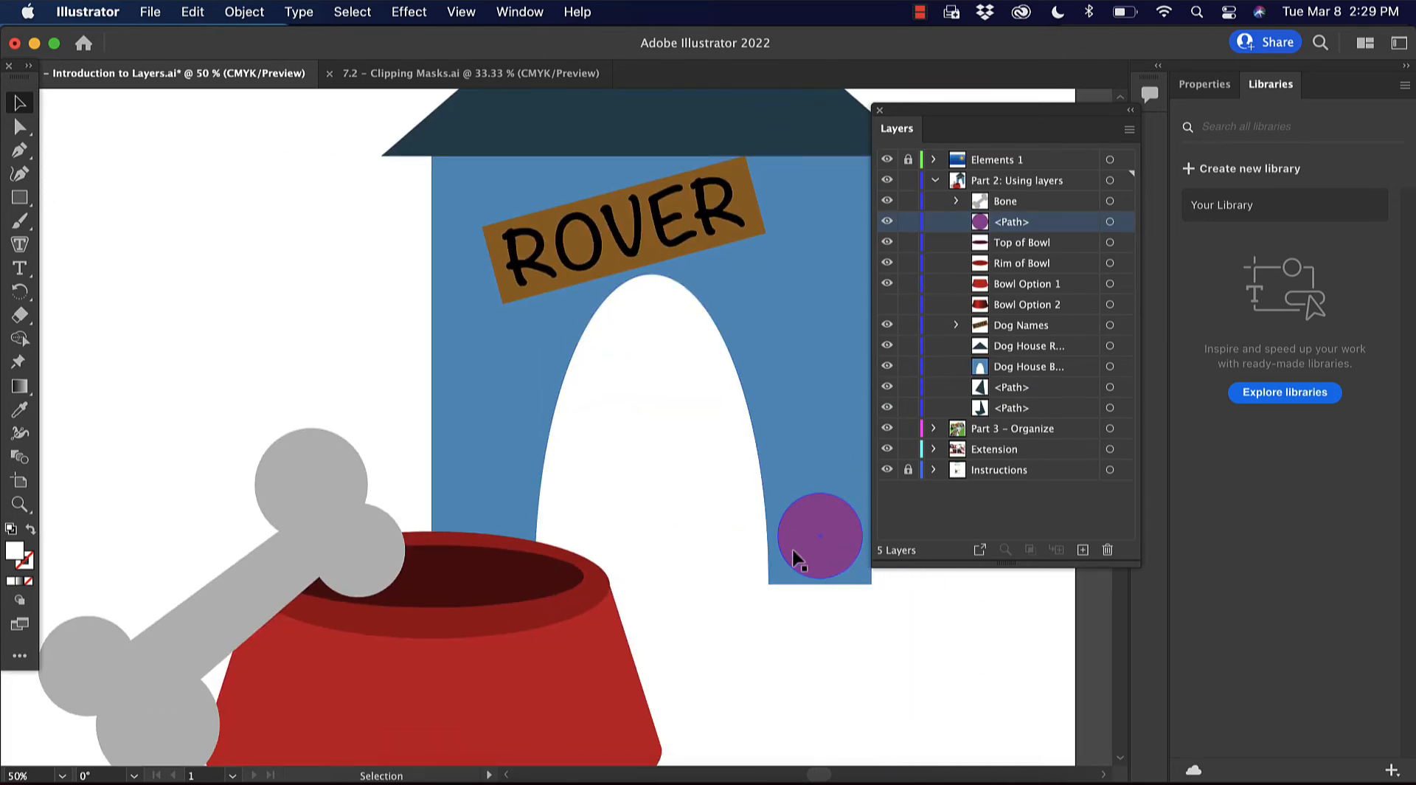
Preview Bowl Option 2 in place of Bowl Option 1, leaving both bowl options hidden
key(super+minus)
scroll(784, 537, up, 3)
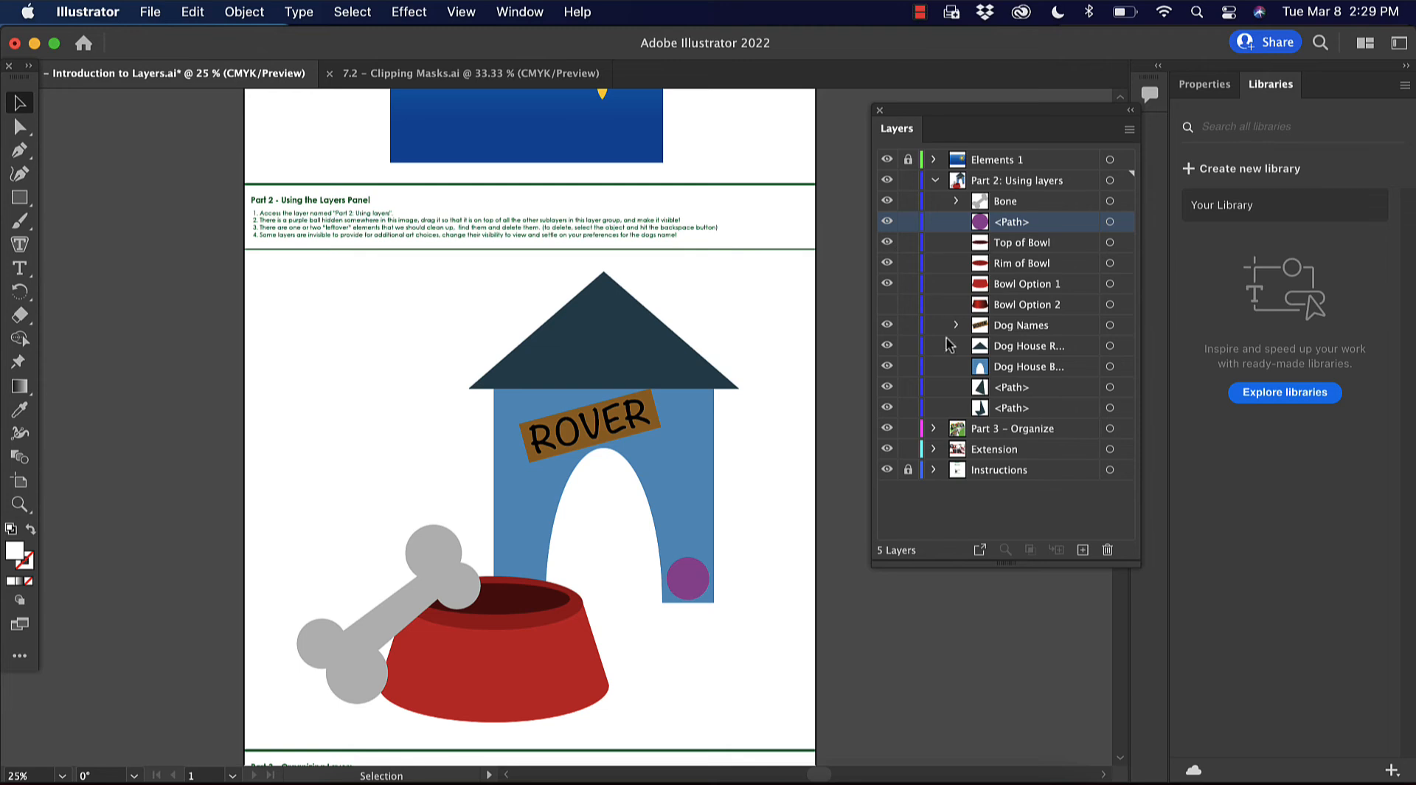
click(886, 284)
click(887, 304)
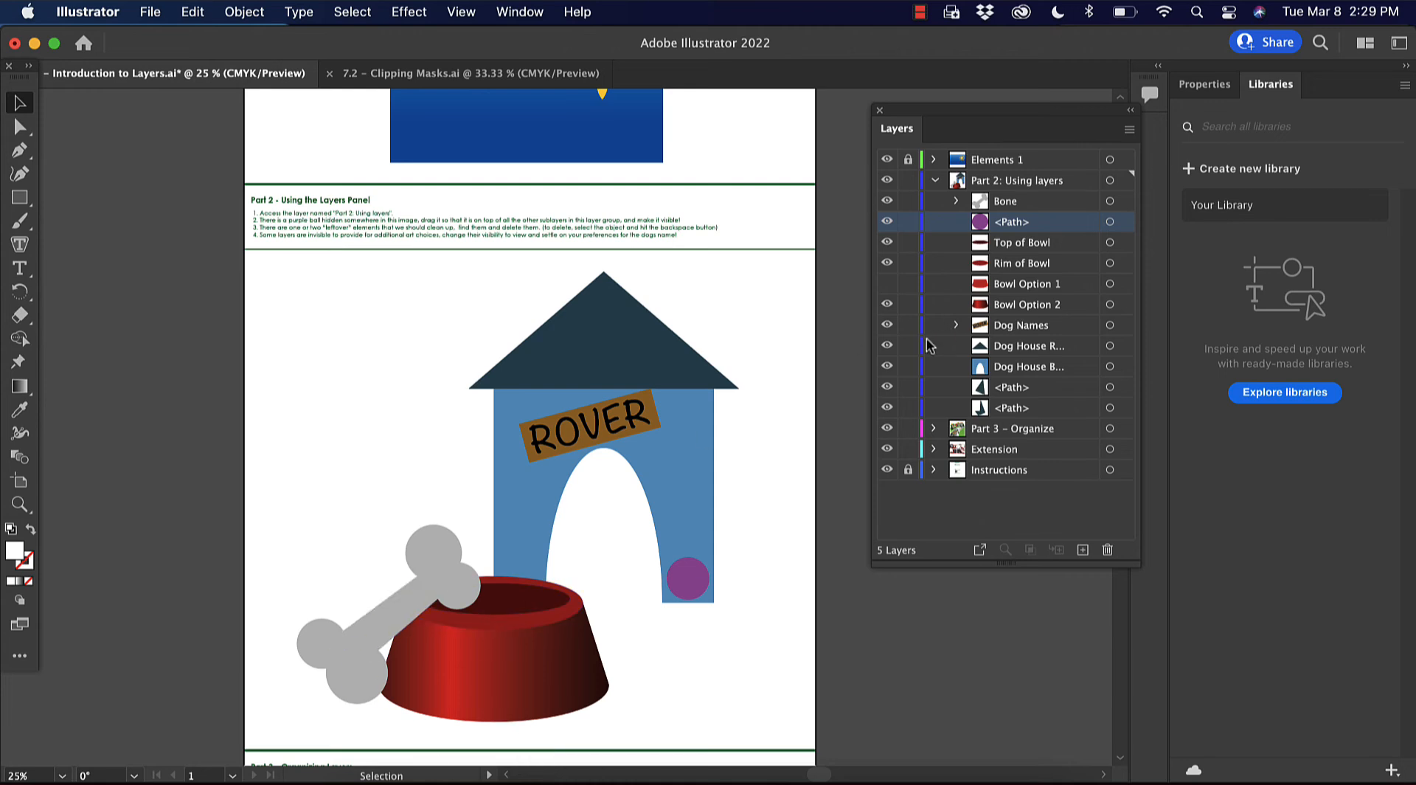
click(886, 304)
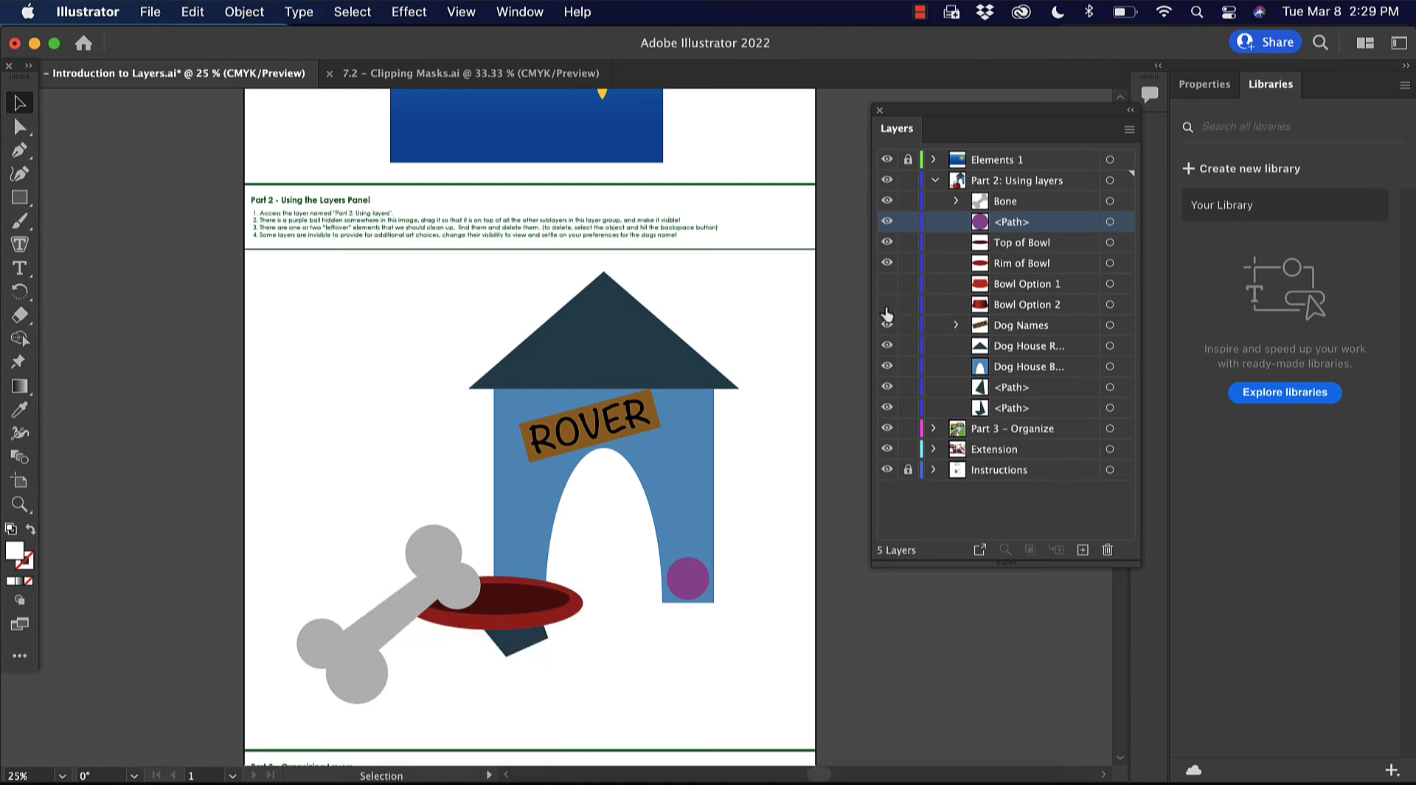
Expand the Dog Names group and toggle the KARMA and ROVER sublayers to compare them, leaving both names visible
click(956, 325)
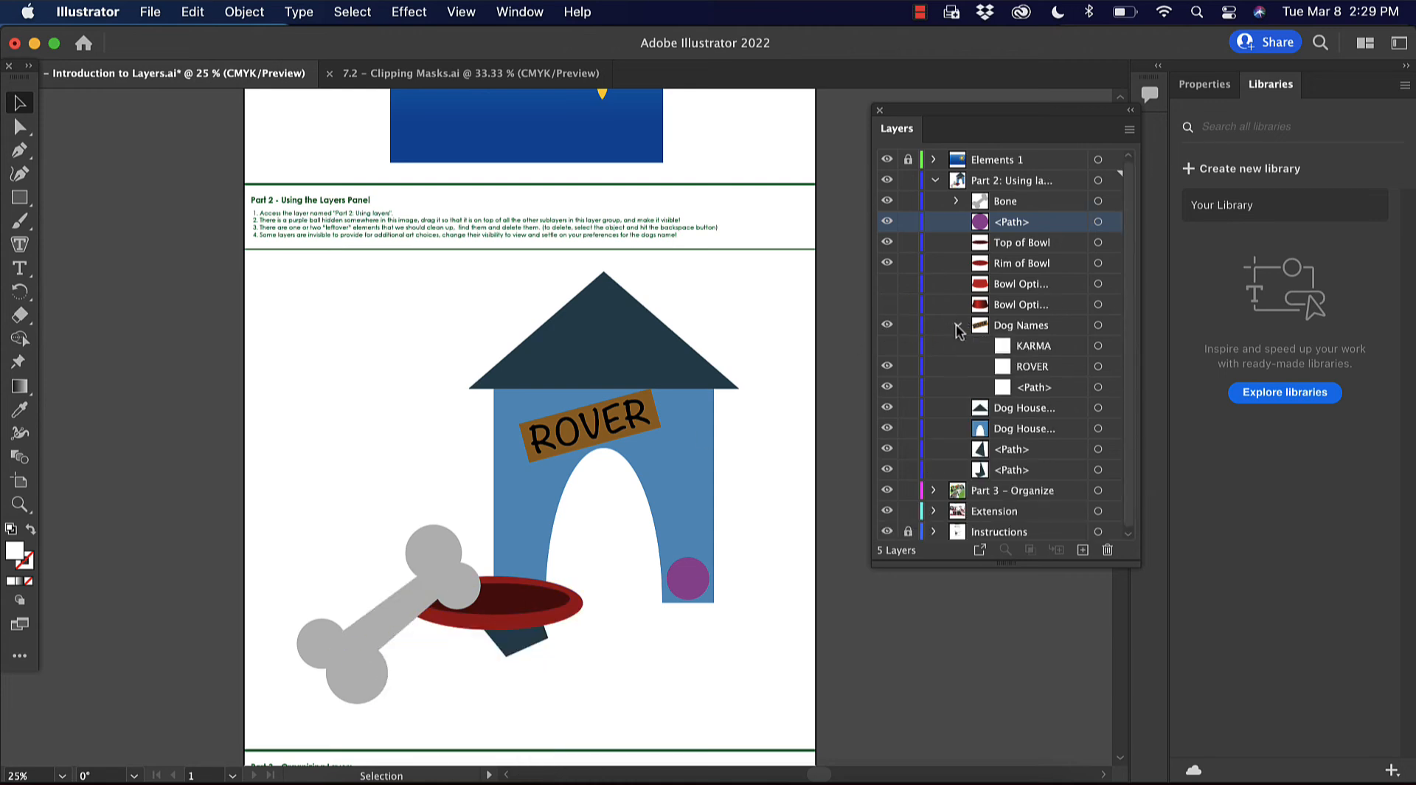
click(886, 345)
click(887, 367)
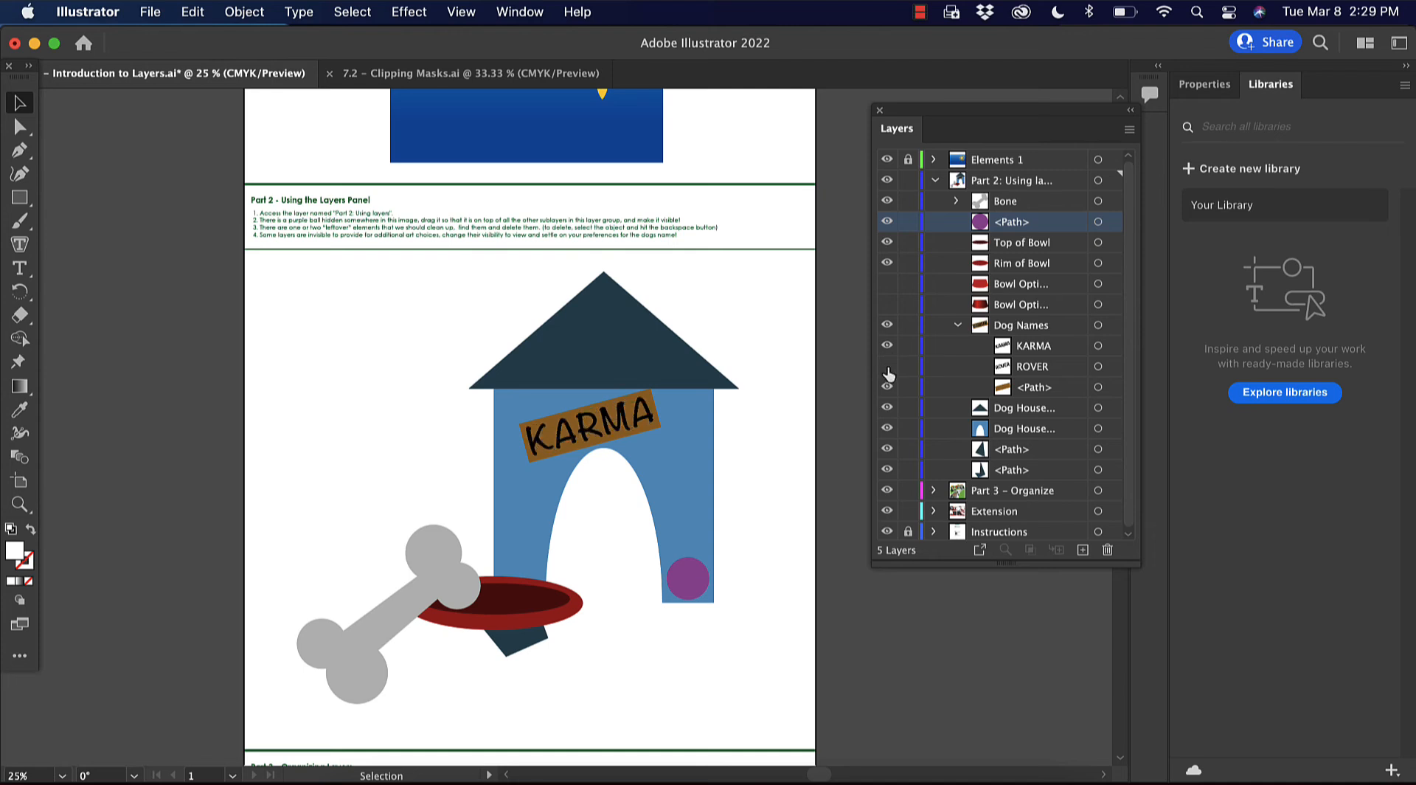
click(887, 366)
click(886, 346)
click(887, 346)
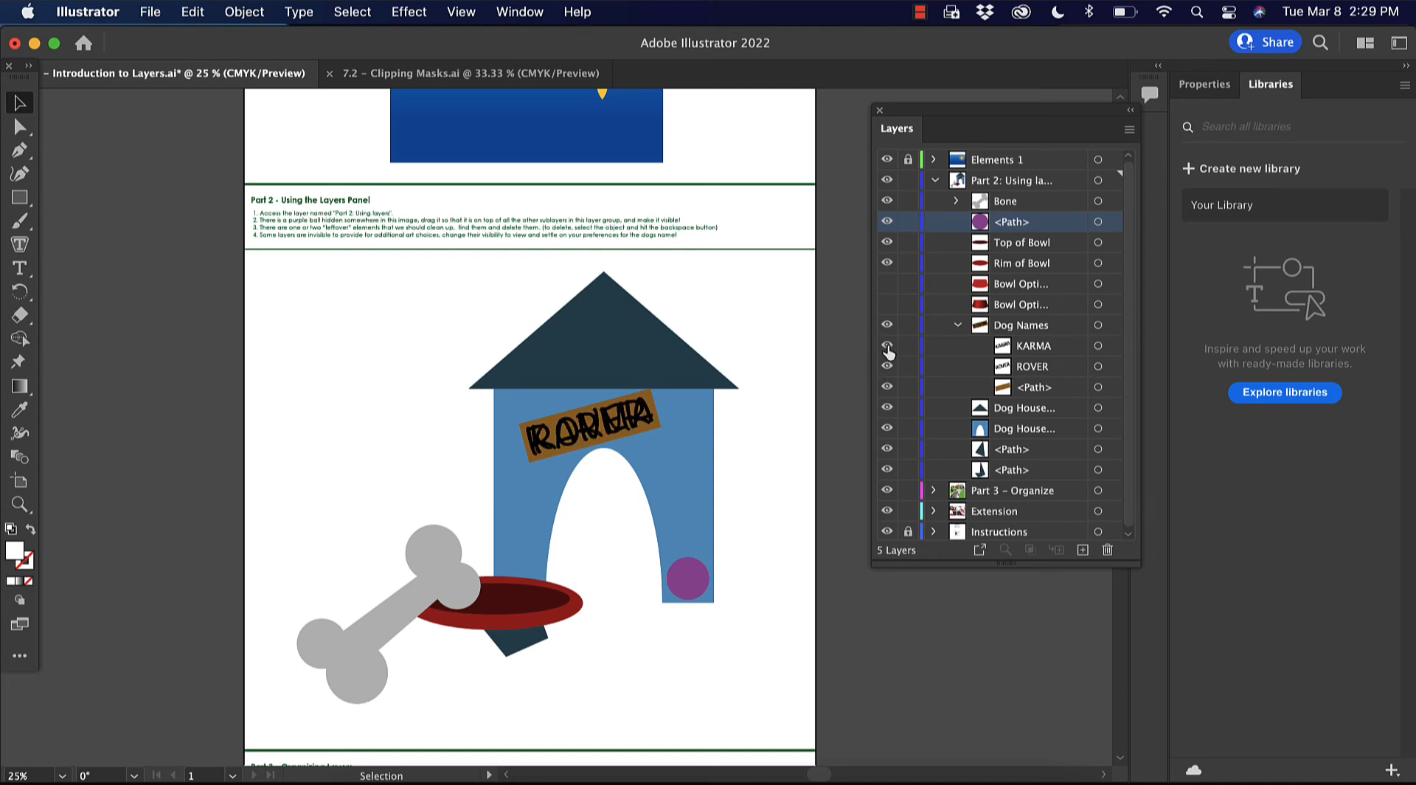
click(887, 346)
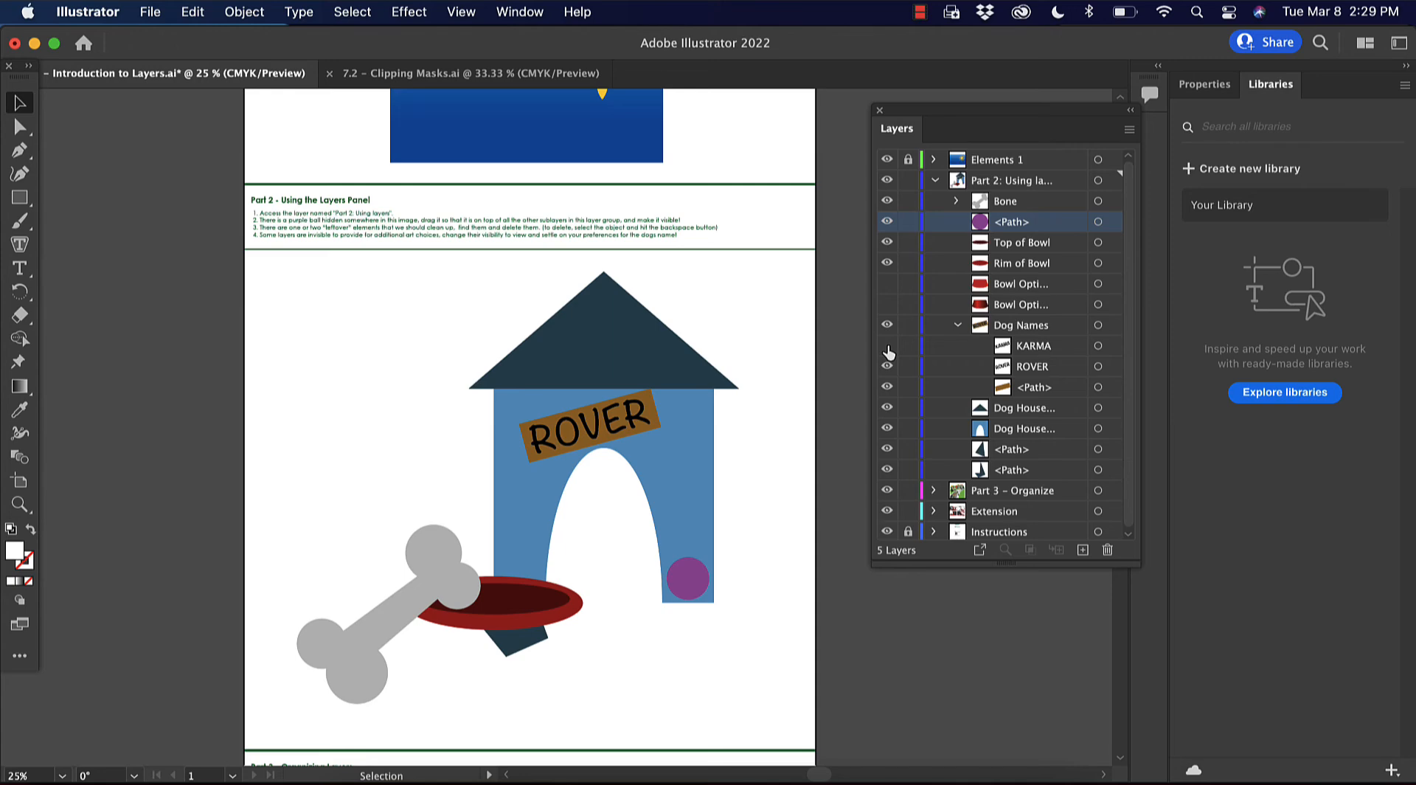
click(887, 347)
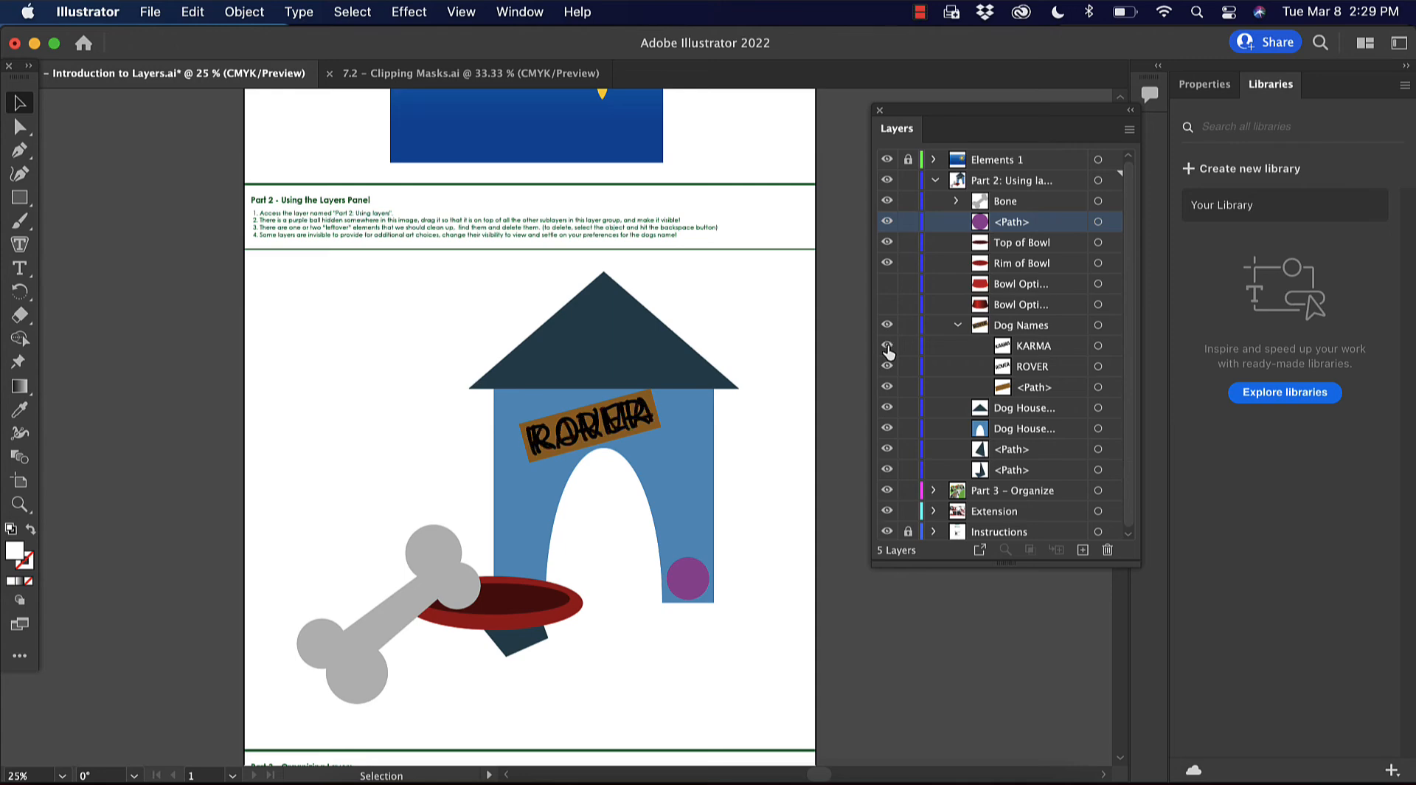
Collapse the "Part 2: Using layers" layer and expand the "Part 3 - Organize" layer, with its school illustrations in view
click(935, 182)
scroll(475, 347, down, 1)
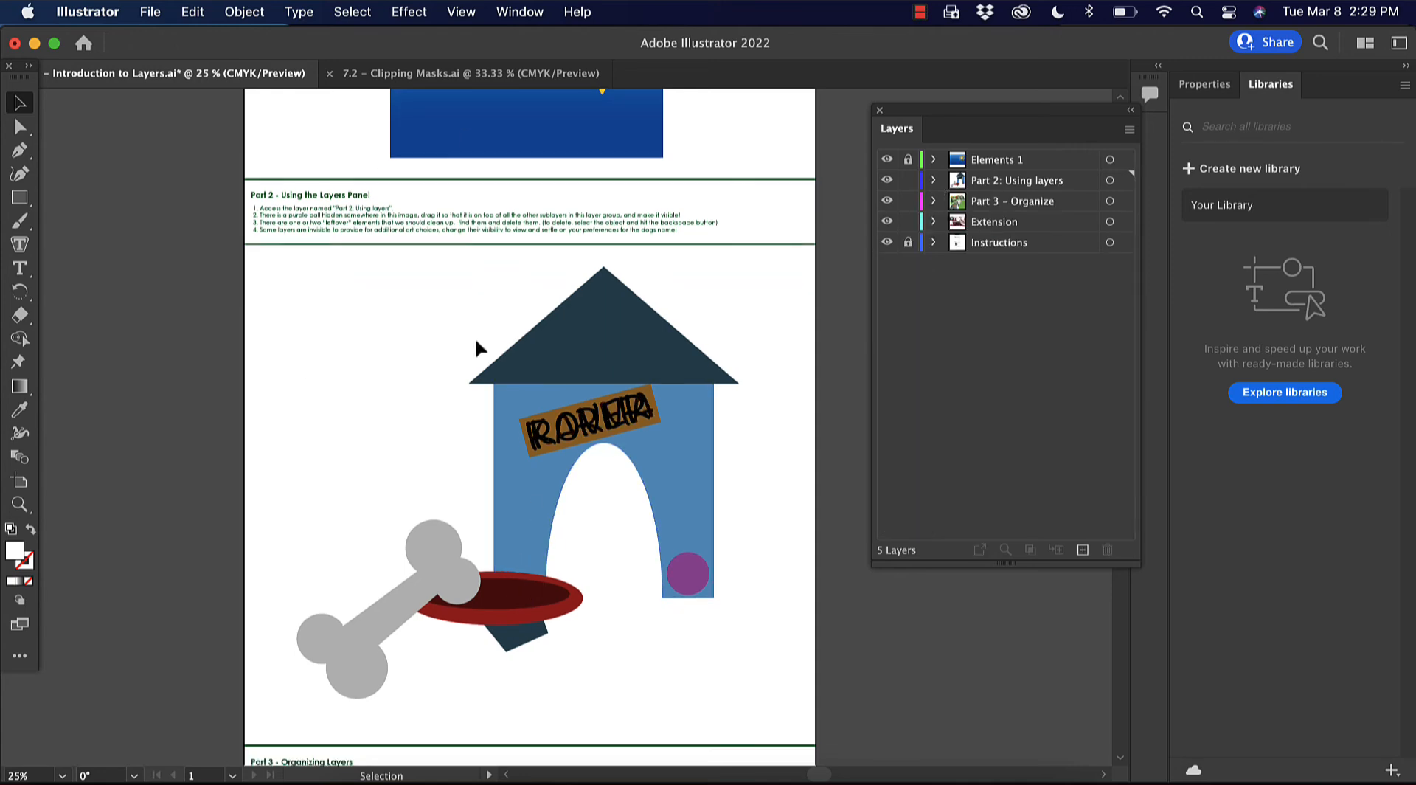
scroll(475, 338, down, 5)
key(super+equal)
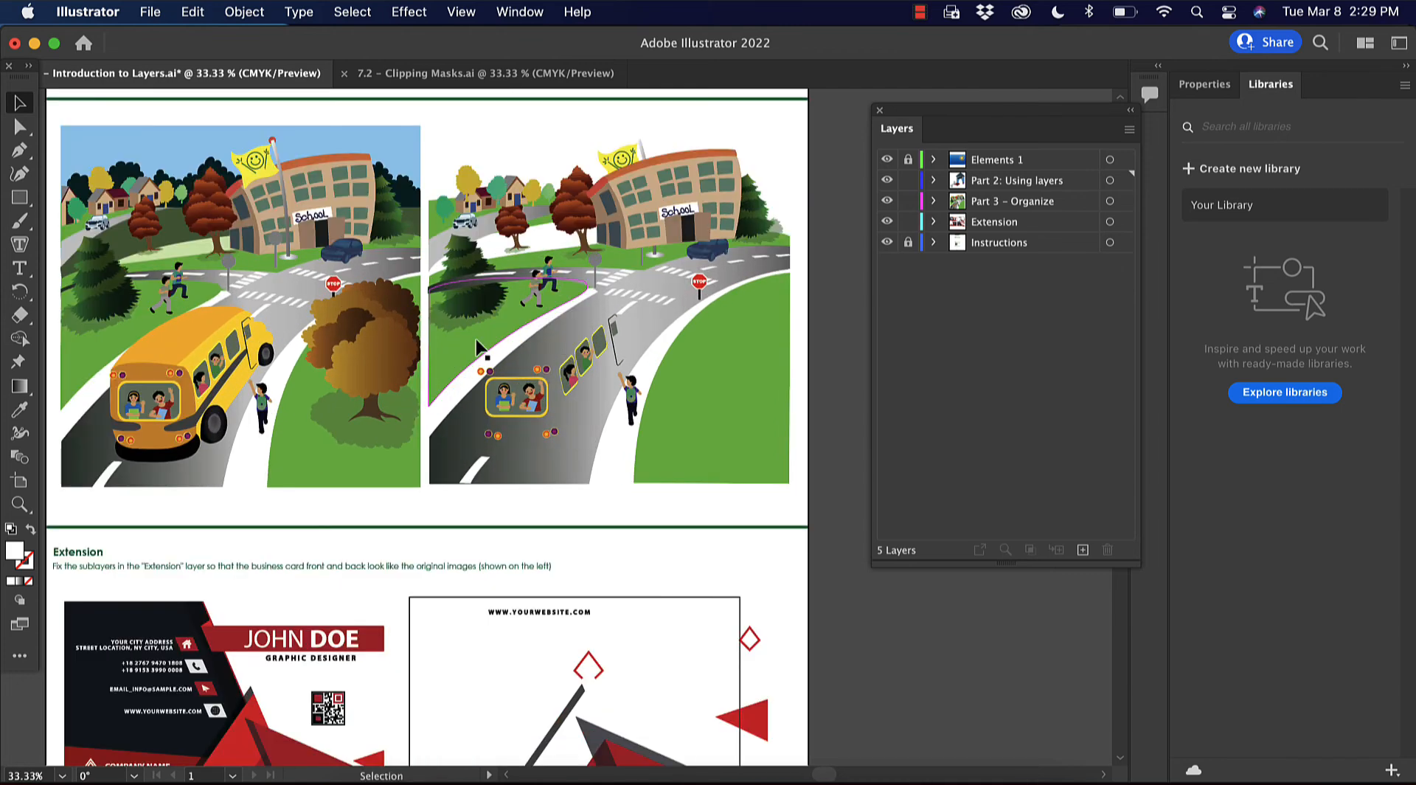
scroll(475, 346, up, 5)
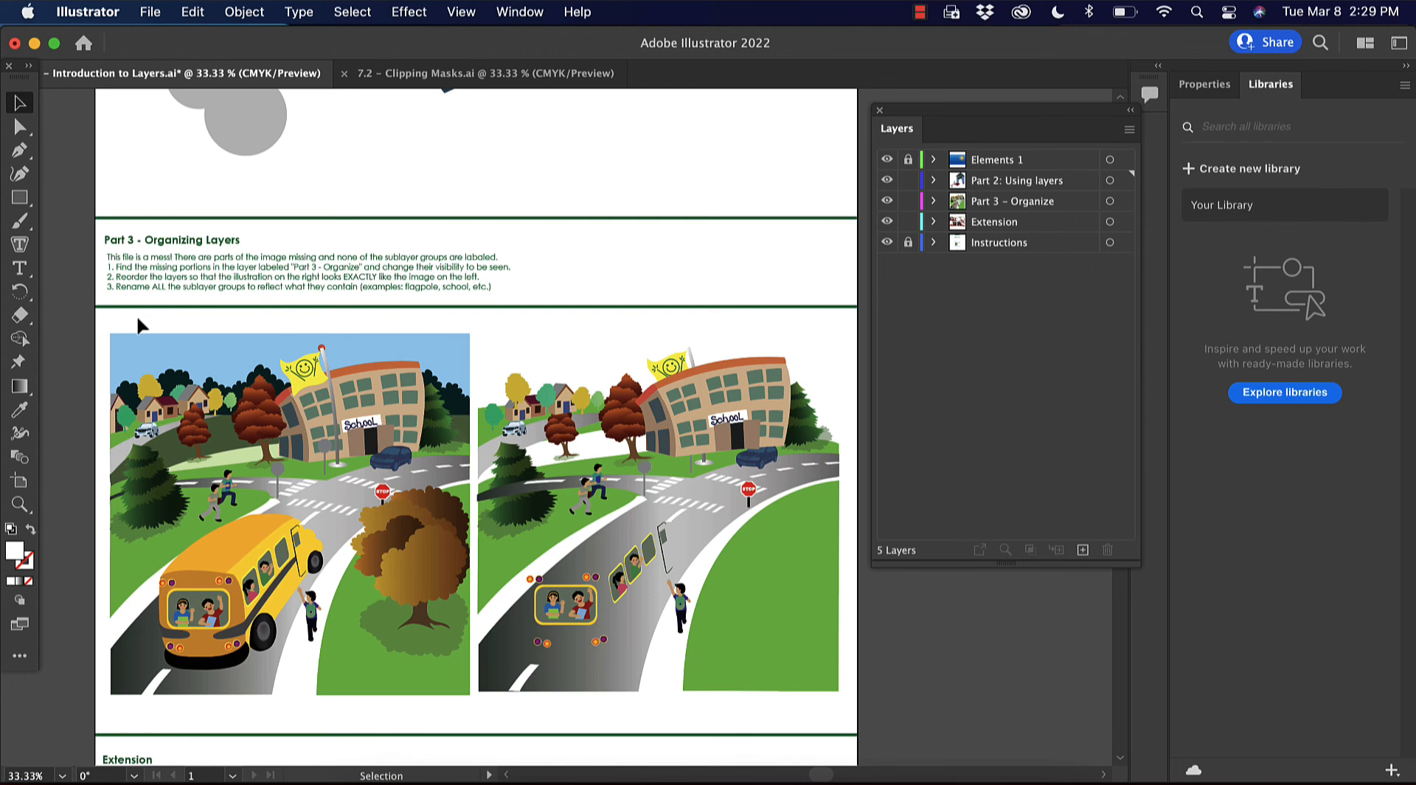
click(933, 201)
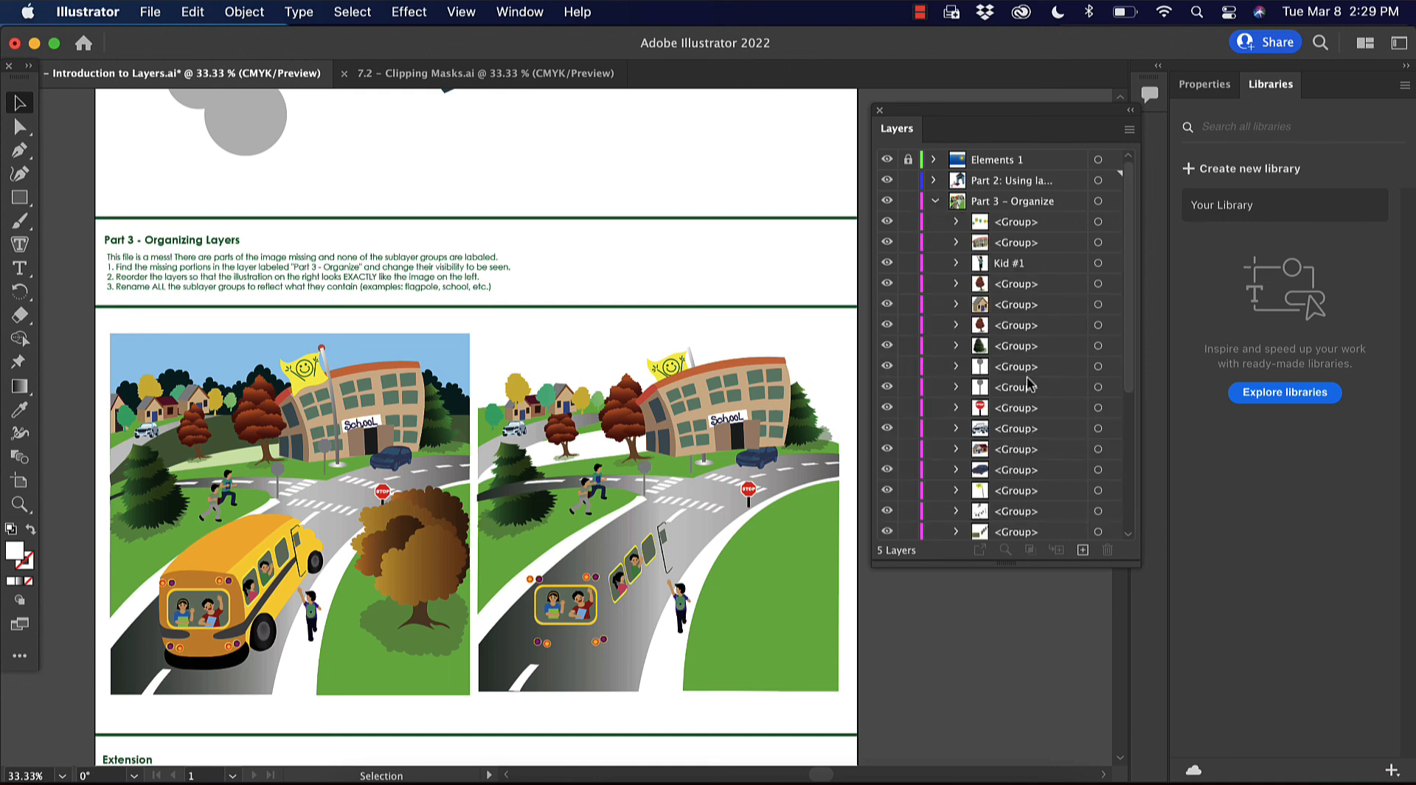
Briefly hide and reshow the school building's group above Kid #1 to identify it, and rename it School
click(887, 242)
click(887, 242)
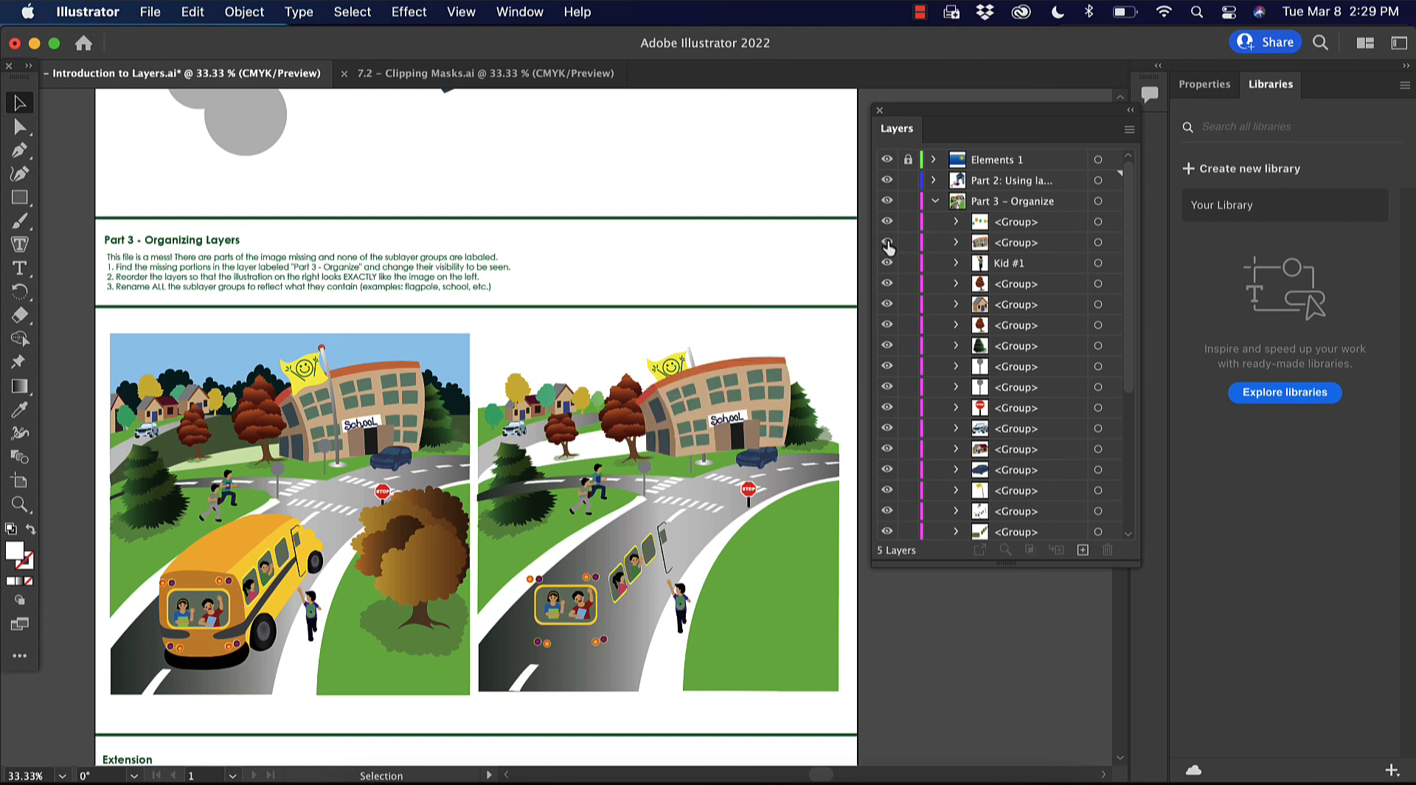
double_click(1017, 242)
text(School)
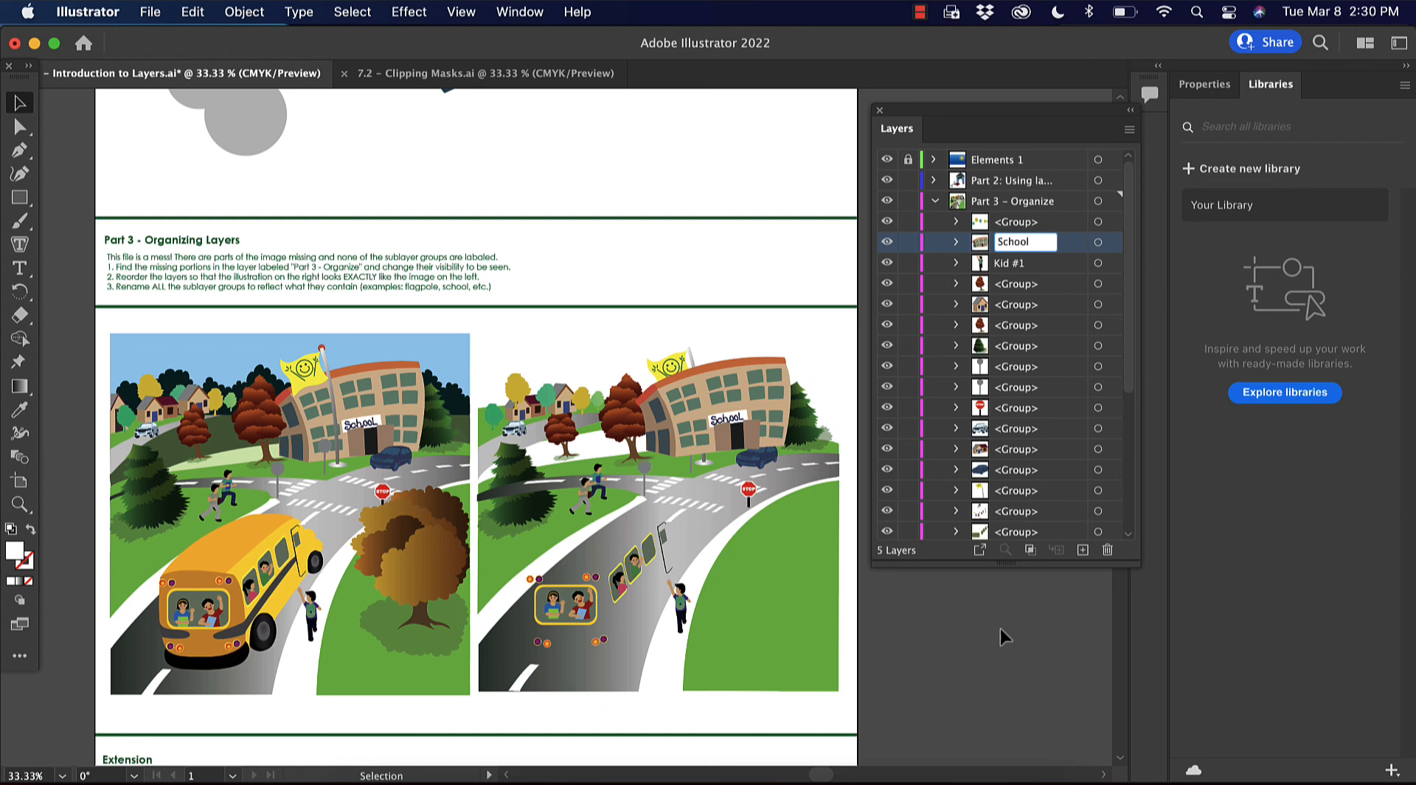
key(Return)
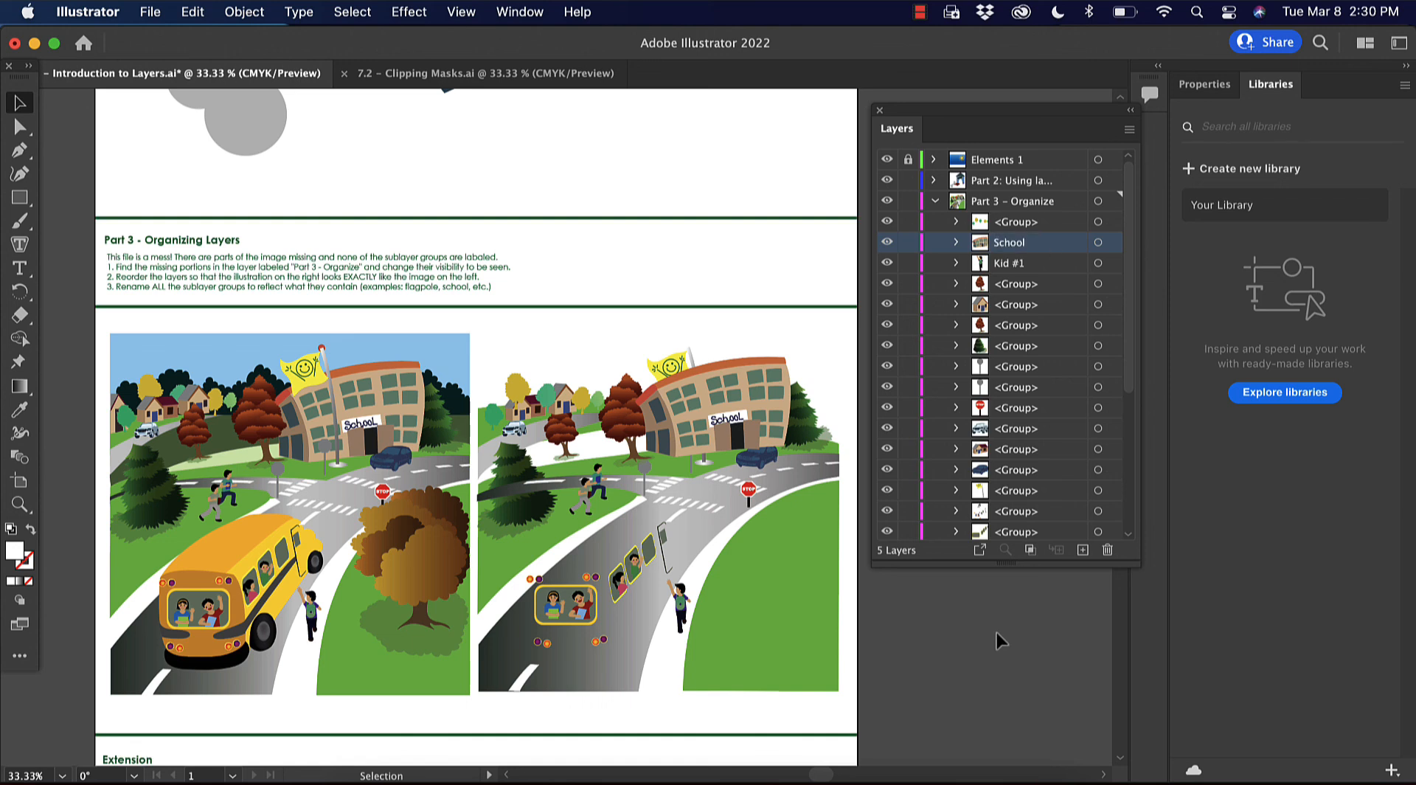